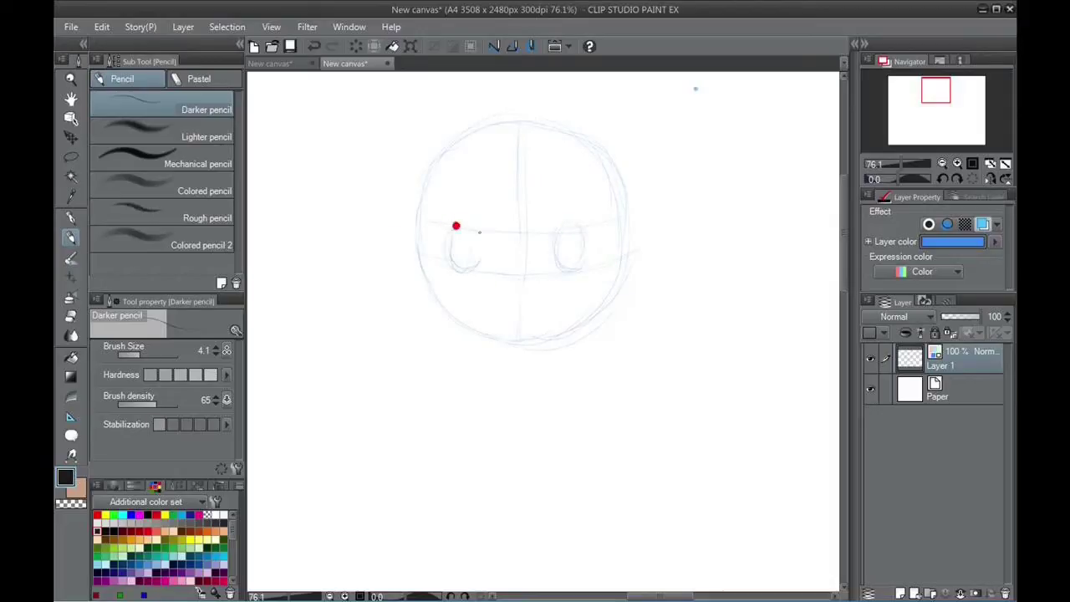
Darken the eye outlines and lash line, and draw eyebrows above both eyes
left_click_drag(456, 240, 461, 245)
left_click_drag(553, 219, 590, 221)
left_click_drag(547, 194, 581, 194)
left_click_drag(444, 197, 481, 193)
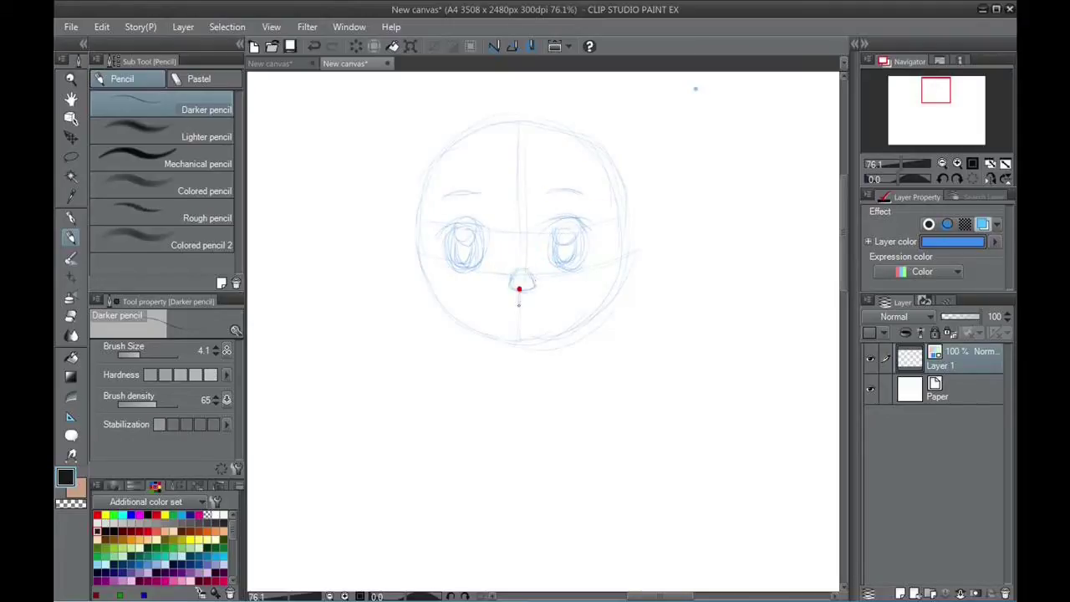
Redraw the mouth as a w shape and sketch both cheeks and the jaw line
left_click_drag(510, 316, 482, 306)
left_click_drag(410, 254, 407, 283)
left_click_drag(632, 256, 632, 292)
left_click_drag(413, 275, 447, 318)
left_click_drag(609, 321, 529, 344)
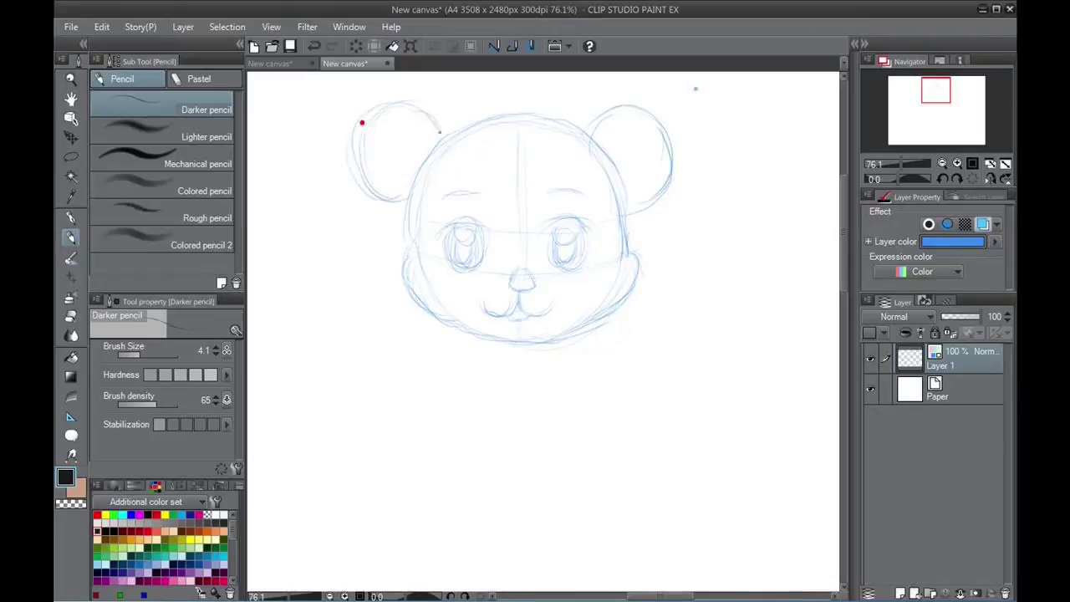
Add a curl to the hair tuft and sketch the body's left, bottom and right outline
left_click_drag(502, 119, 525, 100)
left_click_drag(414, 251, 399, 276)
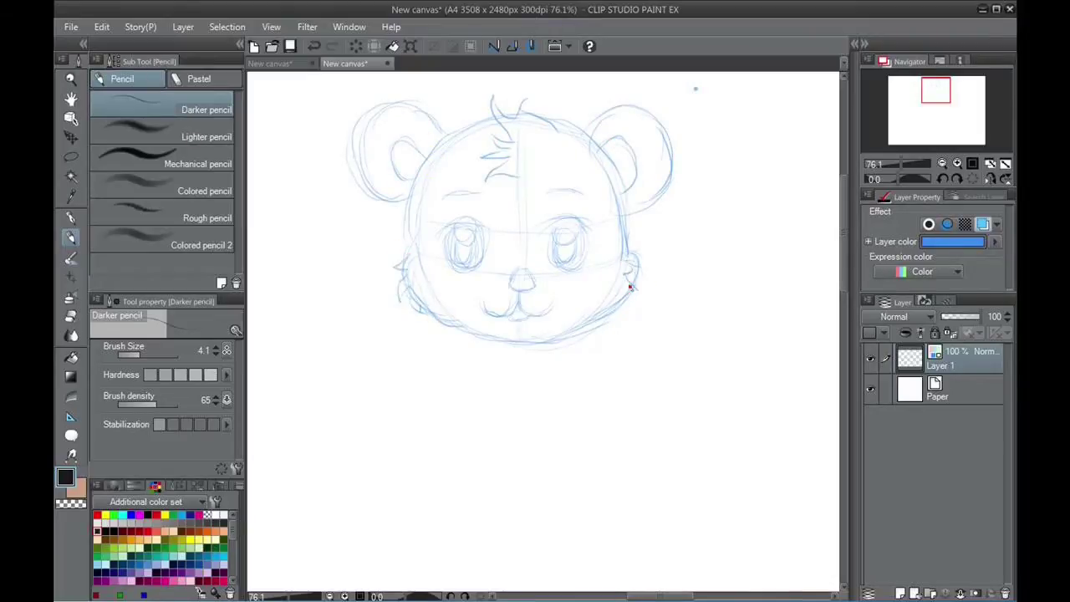
scroll(836, 206, "down", 3)
left_click_drag(403, 456, 552, 500)
mouse_move(460, 266)
left_mouse_down()
mouse_move(426, 472)
mouse_move(508, 512)
left_mouse_up()
left_click_drag(594, 237, 585, 493)
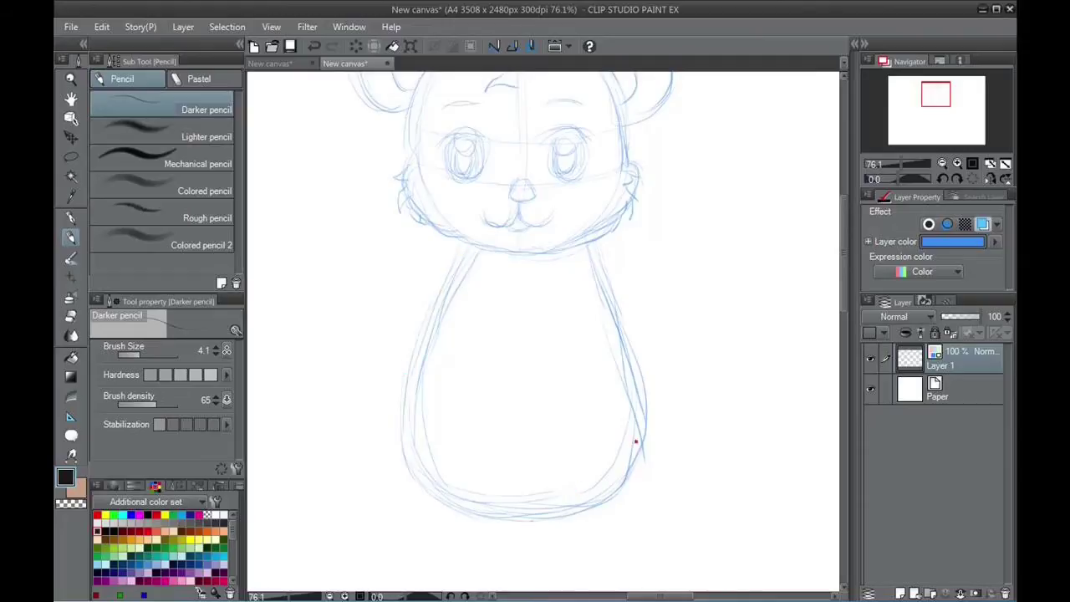
Sketch both feet with their paw pads and toe pads
left_click_drag(844, 259, 843, 274)
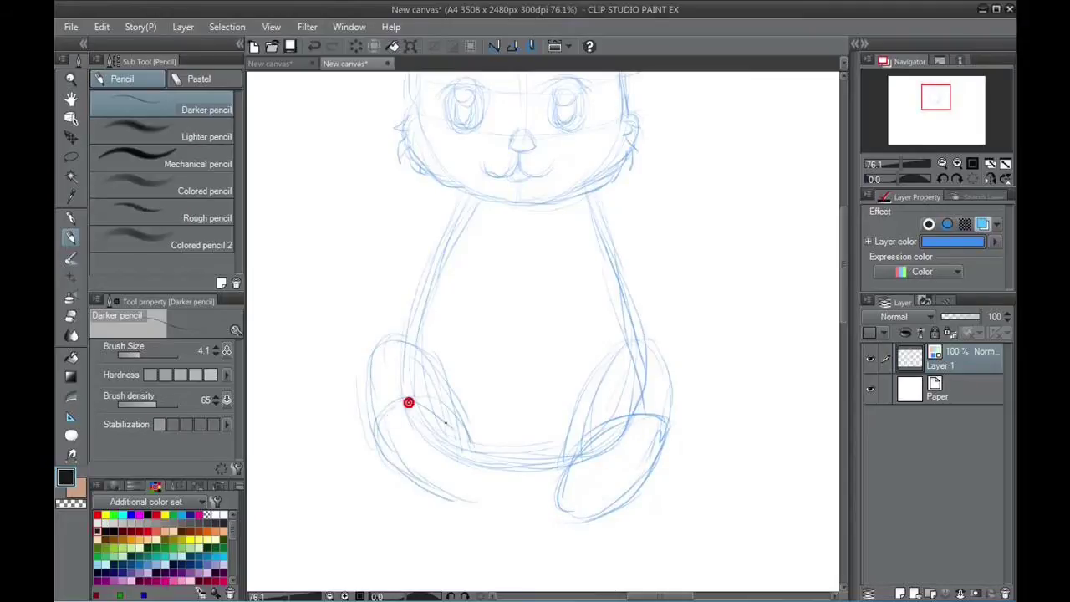
left_click_drag(423, 479, 480, 501)
left_click_drag(577, 434, 643, 412)
left_click_drag(614, 472, 575, 503)
left_click_drag(633, 432, 654, 443)
left_click_drag(411, 461, 461, 443)
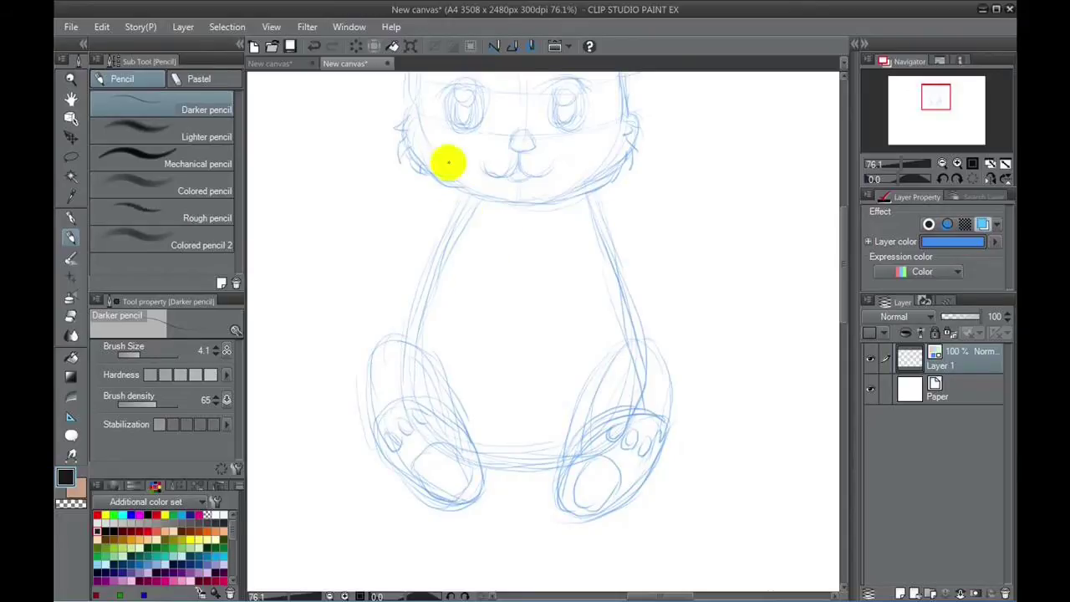
Sketch both arms with paws resting on the belly, plus the chest arc between them
left_click_drag(432, 232, 394, 299)
left_click_drag(450, 199, 390, 268)
left_click_drag(409, 322, 478, 351)
left_click_drag(590, 191, 642, 276)
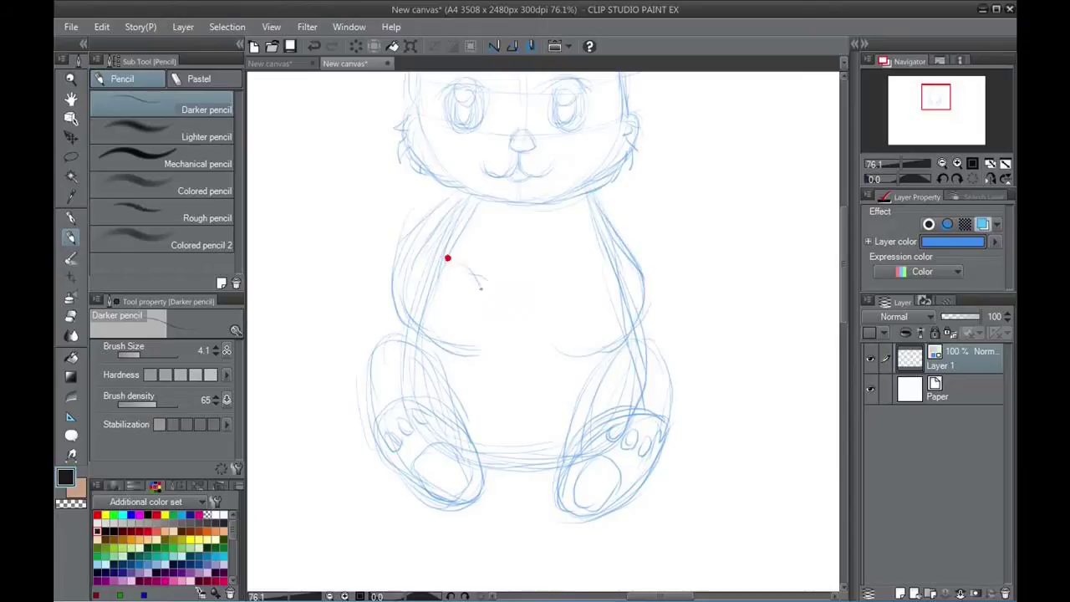
left_click_drag(581, 266, 536, 287)
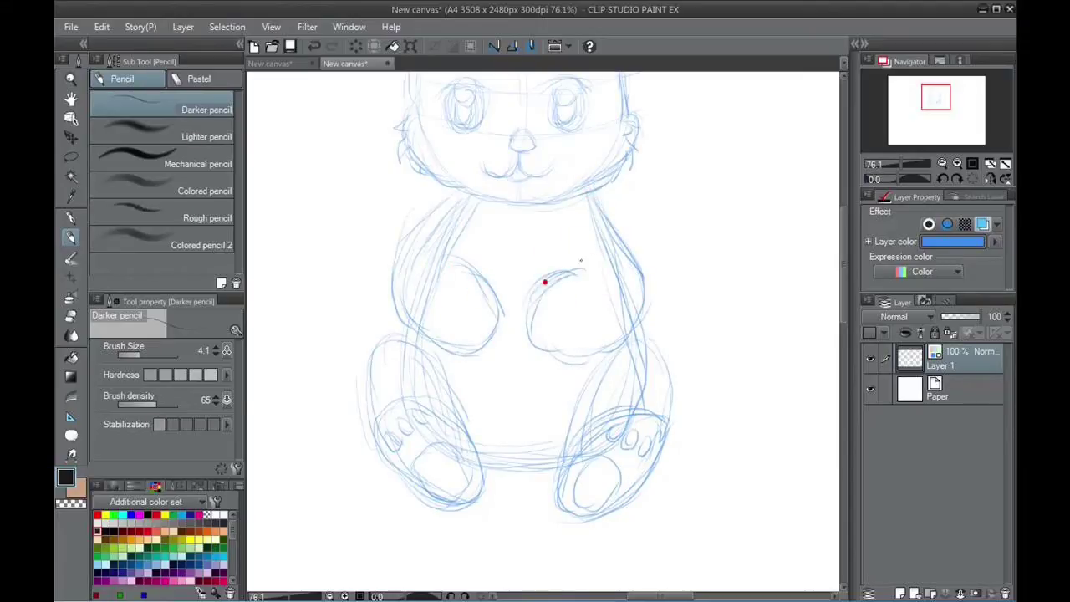
mouse_move(470, 178)
left_mouse_down()
mouse_move(399, 280)
mouse_move(463, 347)
left_mouse_up()
left_click_drag(494, 311, 458, 345)
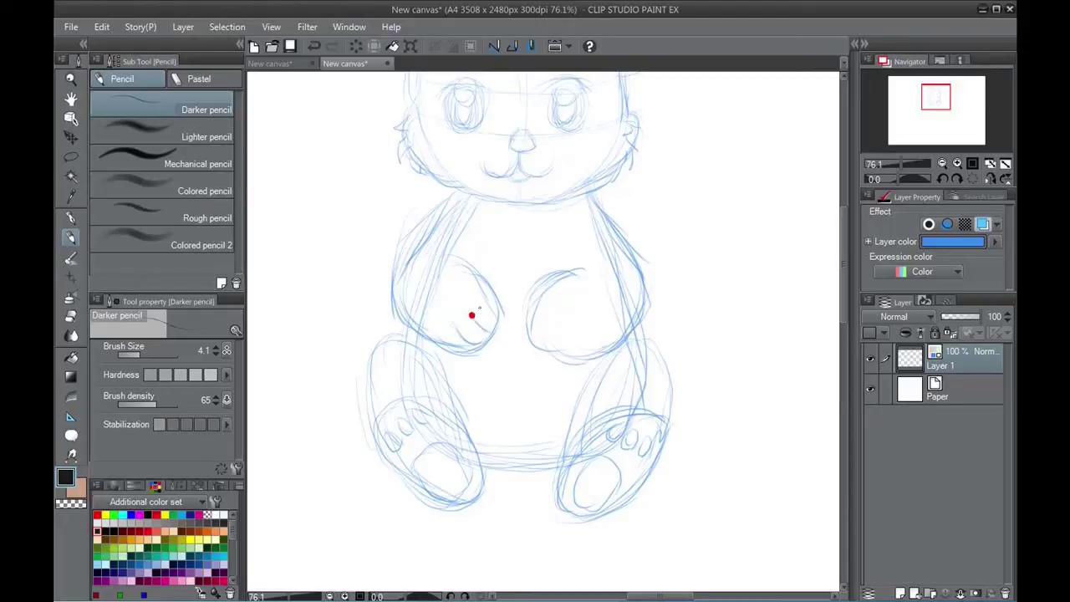
left_click_drag(477, 259, 577, 267)
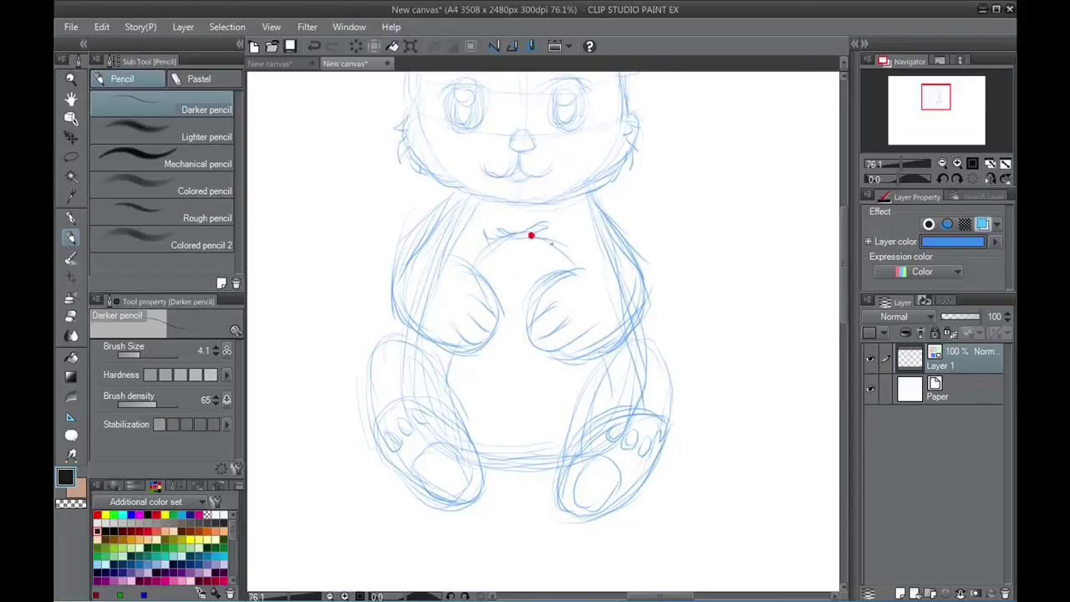
scroll(828, 337, "down", 5)
Lasso the whole bear sketch and enlarge it to fill the page
left_click(71, 156)
mouse_move(527, 186)
left_mouse_down()
mouse_move(444, 351)
mouse_move(488, 186)
left_mouse_up()
left_click(460, 460)
left_click_drag(440, 442, 354, 569)
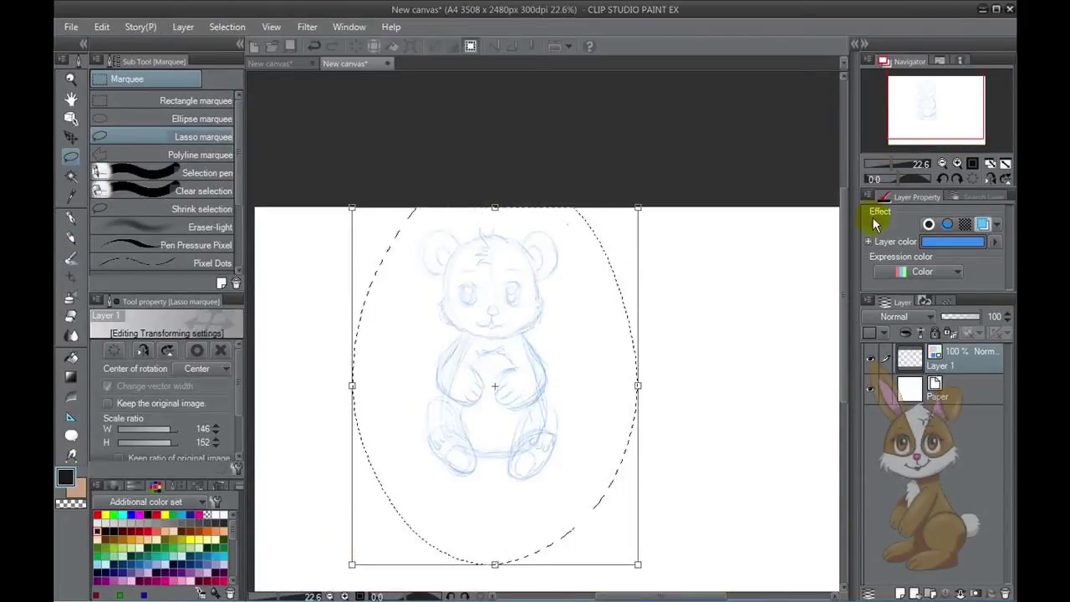
scroll(580, 415, "down", 3)
left_click_drag(579, 416, 623, 468)
left_click_drag(475, 377, 477, 376)
scroll(483, 376, "up", 1)
scroll(483, 377, "up", 1)
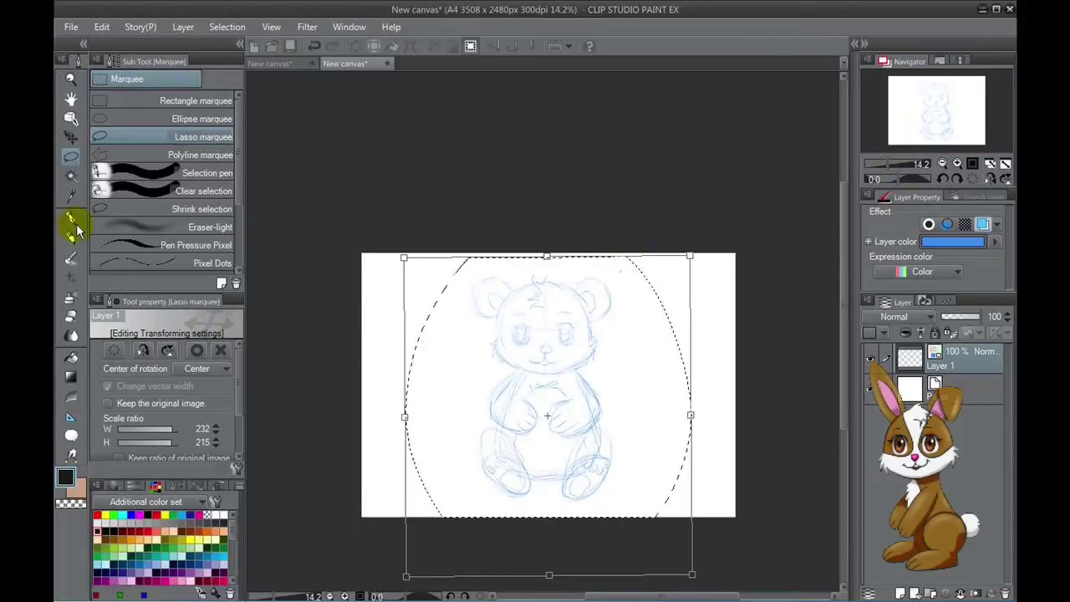
left_click(71, 226)
left_click(468, 238)
Clear the selection, add Layer 2, and fade Layer 1 to 62% opacity
left_click(445, 575)
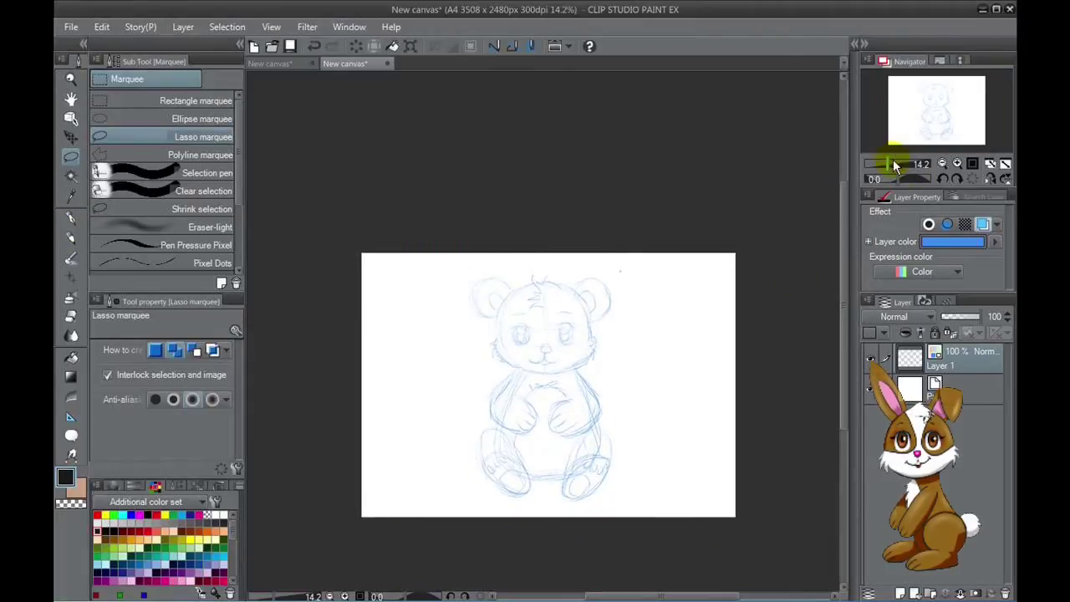
scroll(874, 180, "up", 1)
scroll(837, 246, "down", 3)
left_click(900, 593)
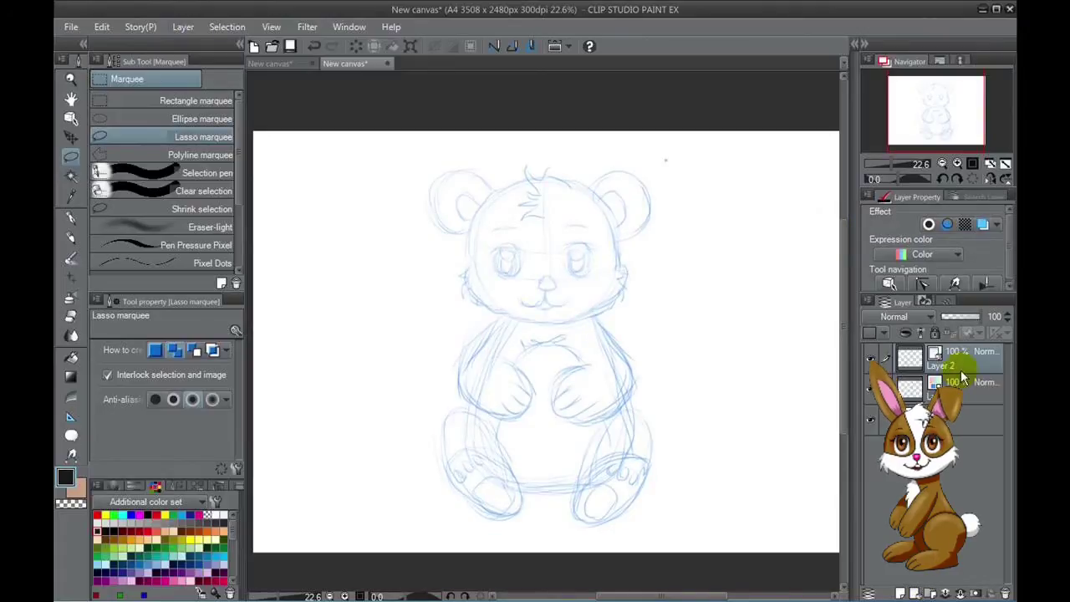
left_click(964, 317)
left_click(962, 359)
Add a Symmetrical ruler and rotate it vertical through the bear's centre
left_click(71, 217)
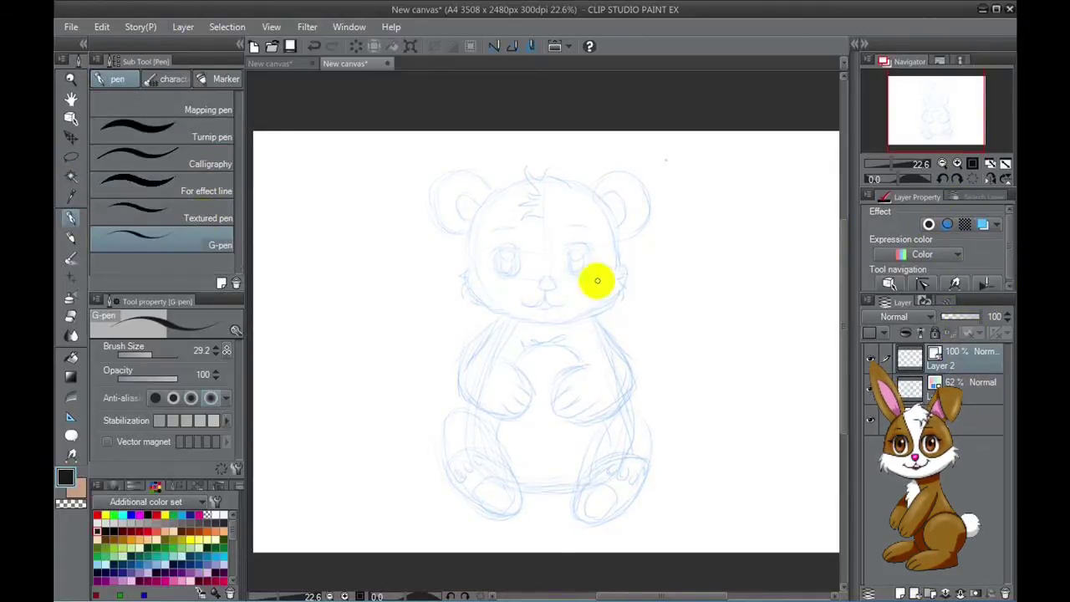
scroll(597, 282, "up", 5)
scroll(597, 281, "down", 4)
key("u")
left_click(71, 139)
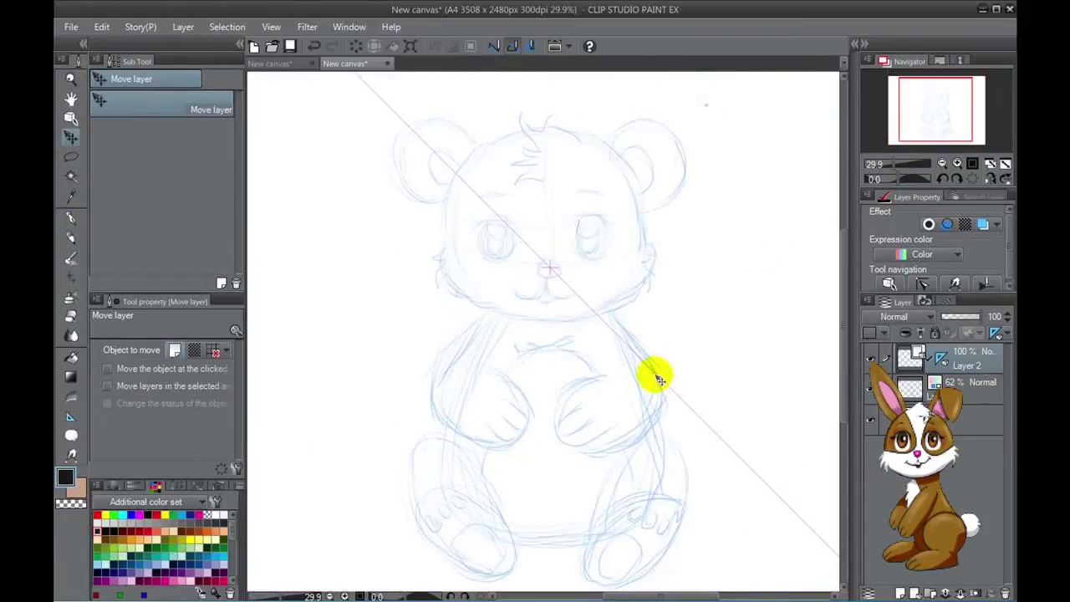
left_click(71, 118)
left_click_drag(597, 317, 549, 342)
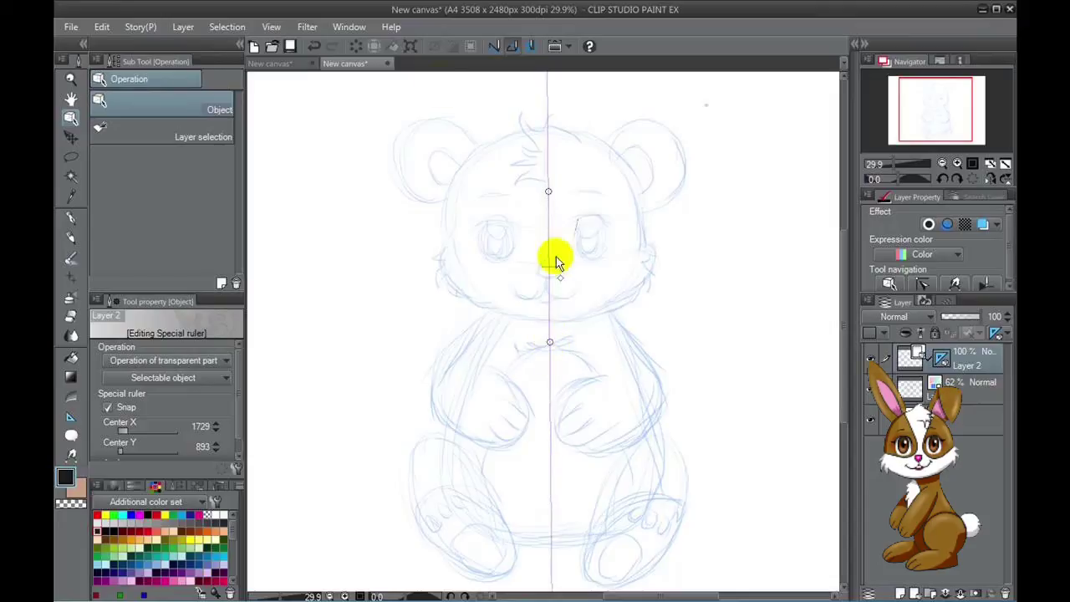
Ink mirrored eyes, eyebrows, nose, ears and the top of the head with the G-pen
key("p")
mouse_move(583, 215)
left_mouse_down()
mouse_move(620, 224)
mouse_move(602, 234)
mouse_move(611, 198)
left_mouse_up()
left_click_drag(539, 266, 586, 291)
mouse_move(619, 172)
left_mouse_down()
mouse_move(610, 151)
mouse_move(641, 112)
mouse_move(675, 131)
mouse_move(637, 224)
mouse_move(657, 179)
left_mouse_up()
mouse_move(548, 127)
left_mouse_down()
mouse_move(516, 126)
mouse_move(484, 152)
left_mouse_up()
Ink the body, arms with fingers, padded feet, outer legs and belly curve
mouse_move(456, 226)
left_mouse_down()
mouse_move(437, 263)
mouse_move(455, 292)
mouse_move(548, 324)
left_mouse_up()
scroll(841, 268, "down", 2)
mouse_move(481, 251)
left_mouse_down()
mouse_move(461, 371)
mouse_move(490, 299)
mouse_move(507, 352)
mouse_move(523, 338)
left_mouse_up()
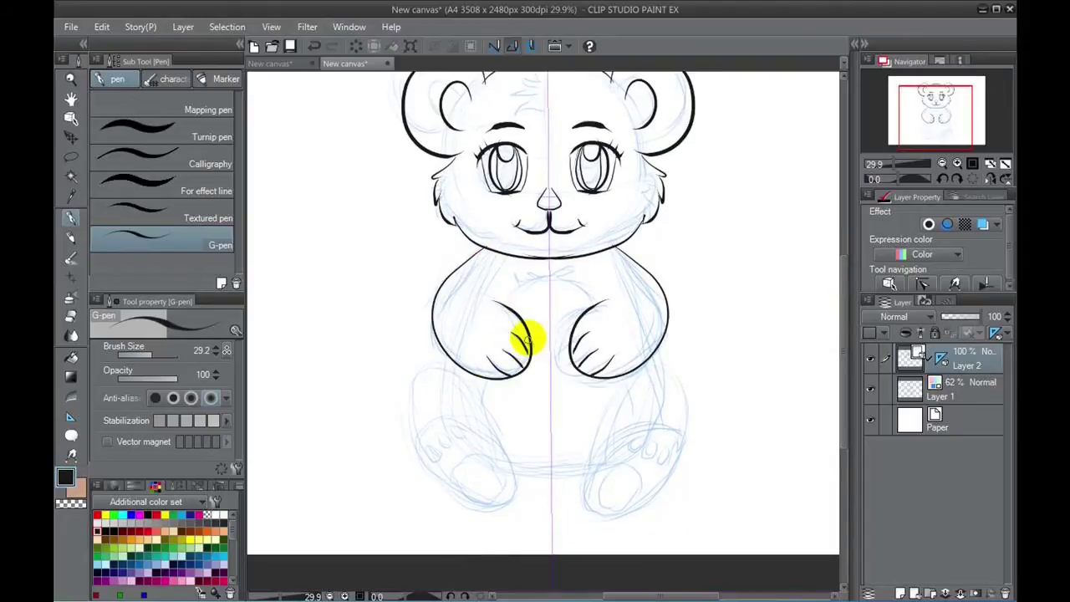
mouse_move(593, 485)
left_mouse_down()
mouse_move(681, 454)
mouse_move(597, 465)
mouse_move(634, 479)
mouse_move(640, 447)
mouse_move(660, 461)
mouse_move(607, 430)
left_mouse_up()
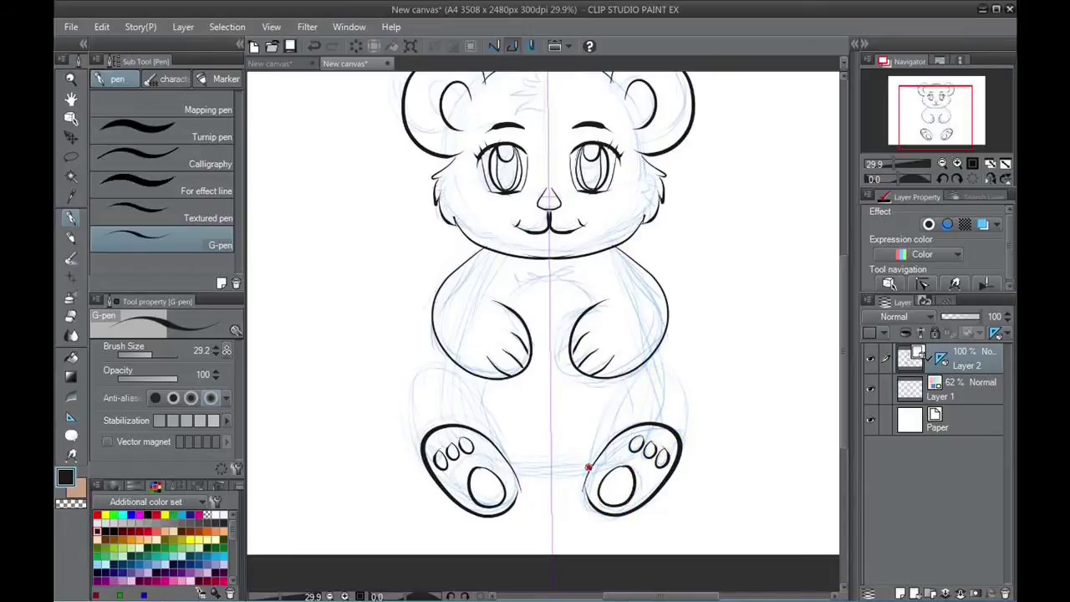
left_click_drag(656, 365, 677, 444)
left_click_drag(521, 470, 549, 476)
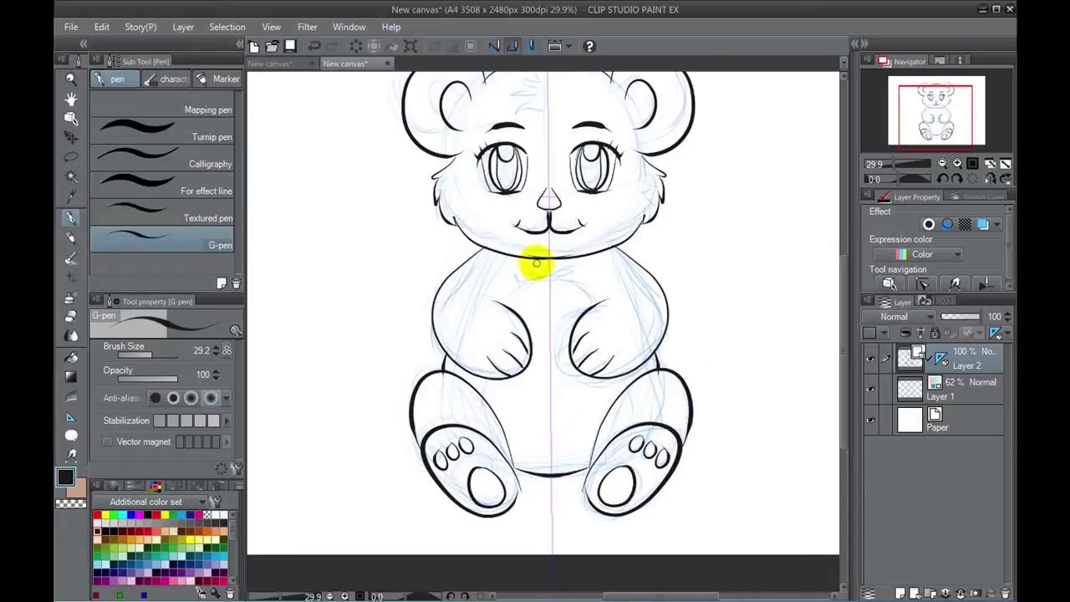
scroll(844, 269, "up", 2)
Ink a spiky hair tuft, forehead curls, chest fur and circles around both eyes
mouse_move(532, 159)
left_mouse_down()
mouse_move(530, 118)
mouse_move(511, 165)
mouse_move(520, 193)
left_mouse_up()
left_click_drag(518, 361, 564, 370)
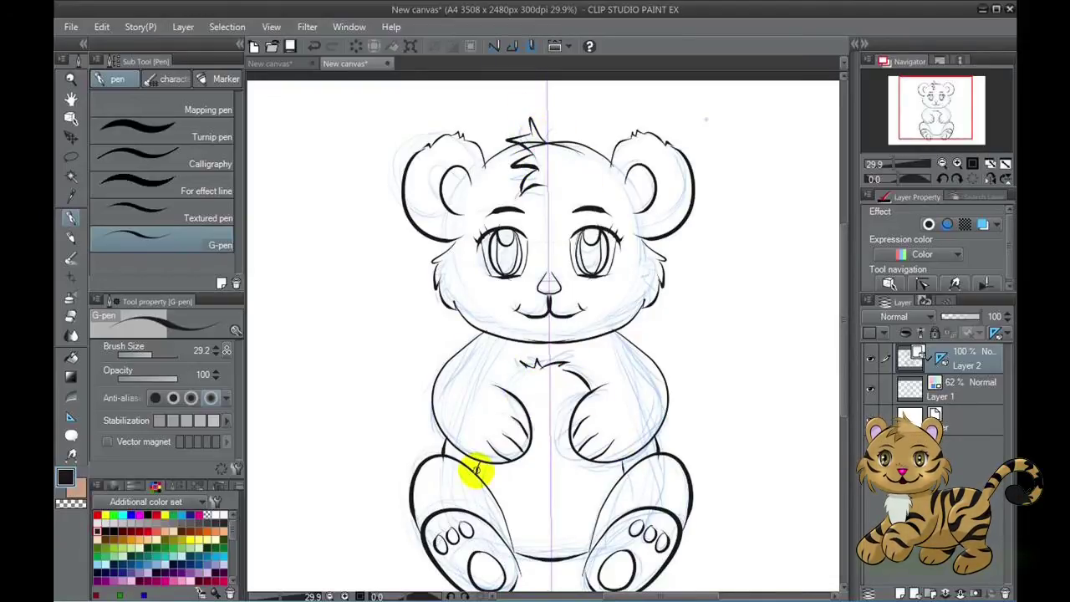
scroll(830, 352, "down", 2)
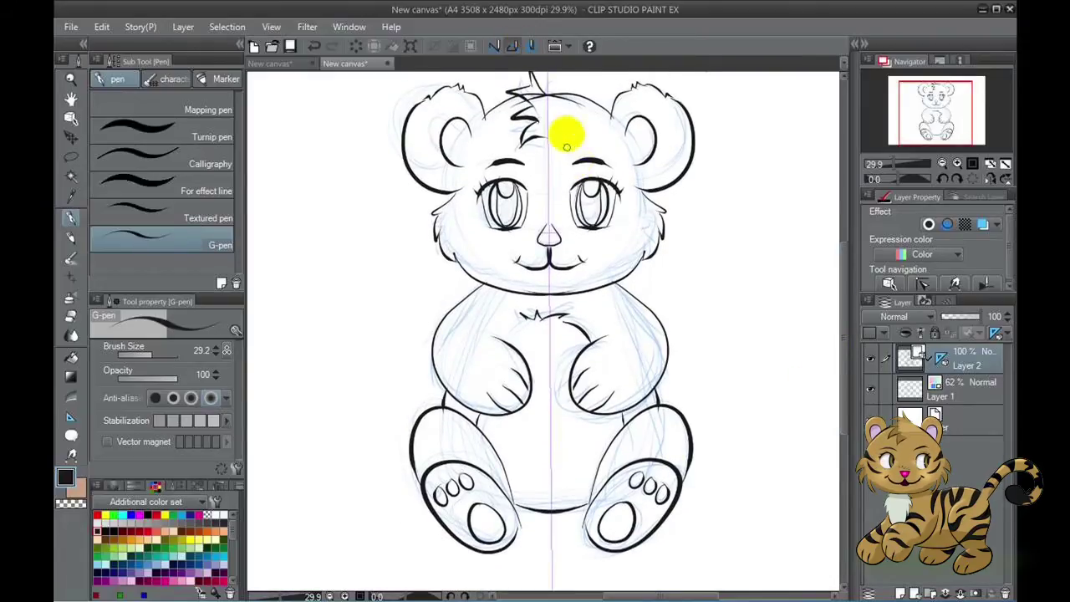
left_click_drag(531, 171, 487, 248)
mouse_move(565, 177)
left_mouse_down()
mouse_move(613, 244)
mouse_move(569, 167)
mouse_move(545, 175)
left_mouse_up()
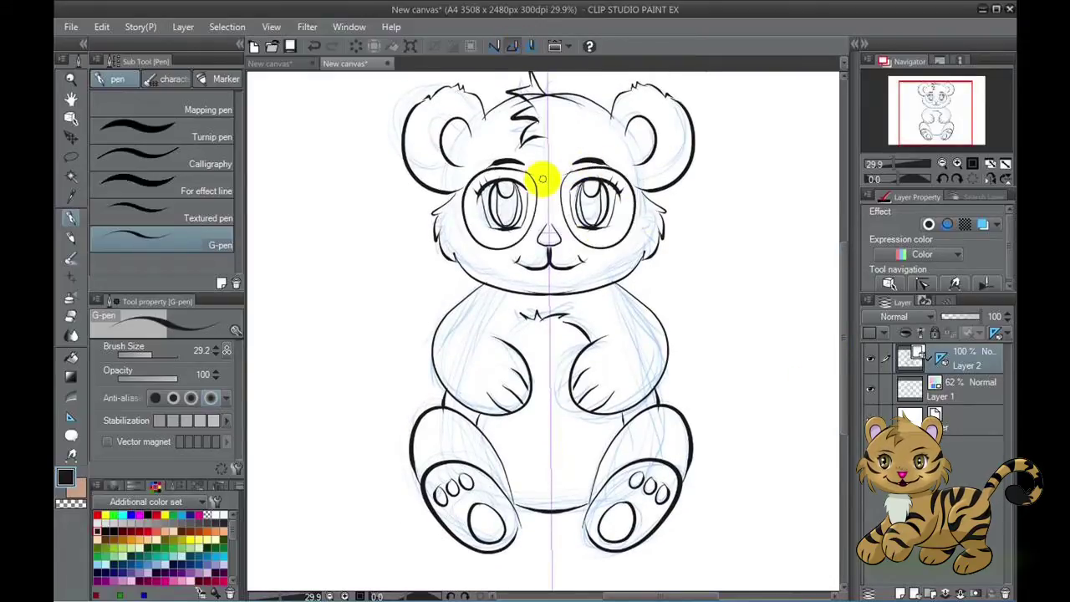
Hide the blue sketch layer, reshape the chest fur tuft, and add Layer 3
left_click(870, 389)
left_click_drag(536, 318, 513, 310)
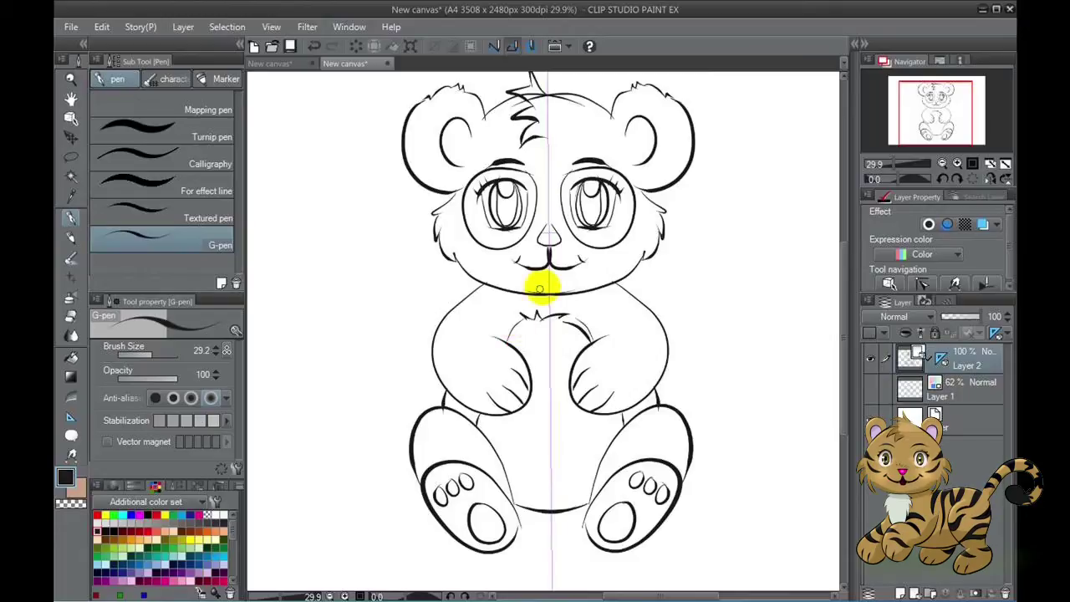
key("e")
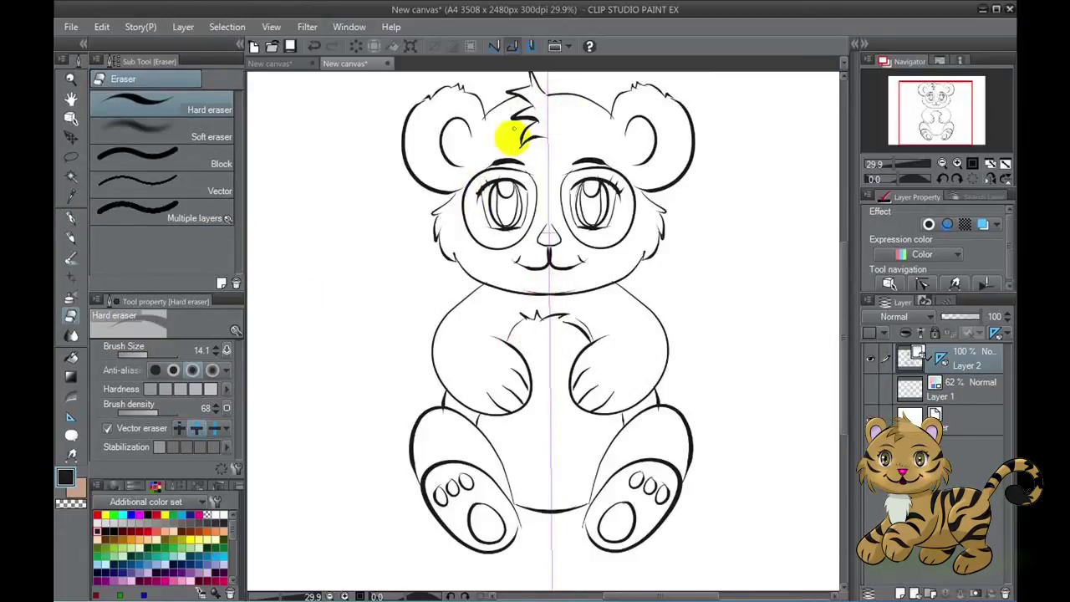
key("y")
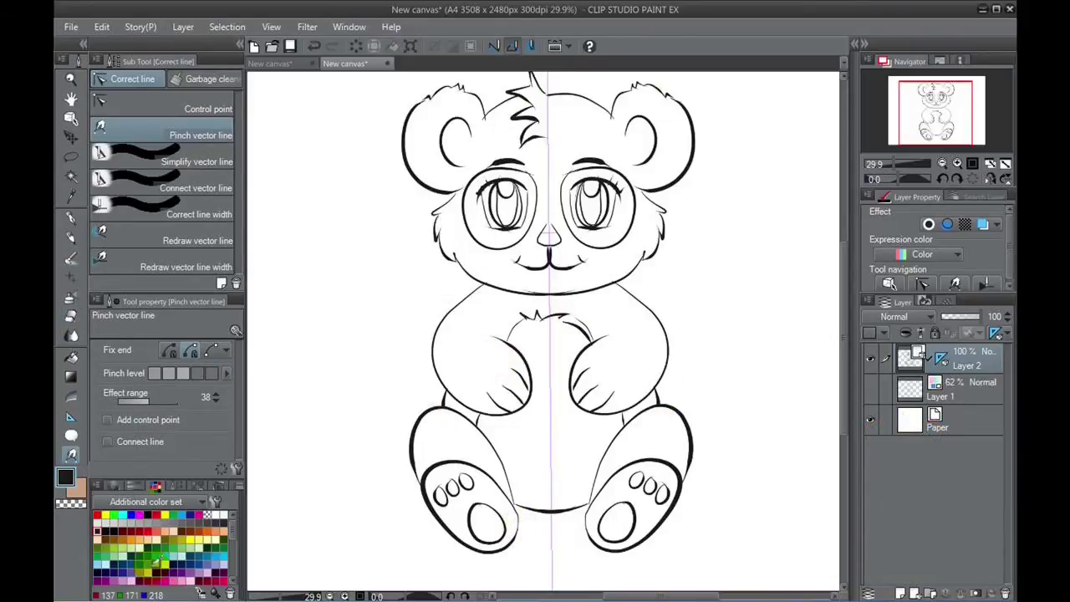
left_click(900, 593)
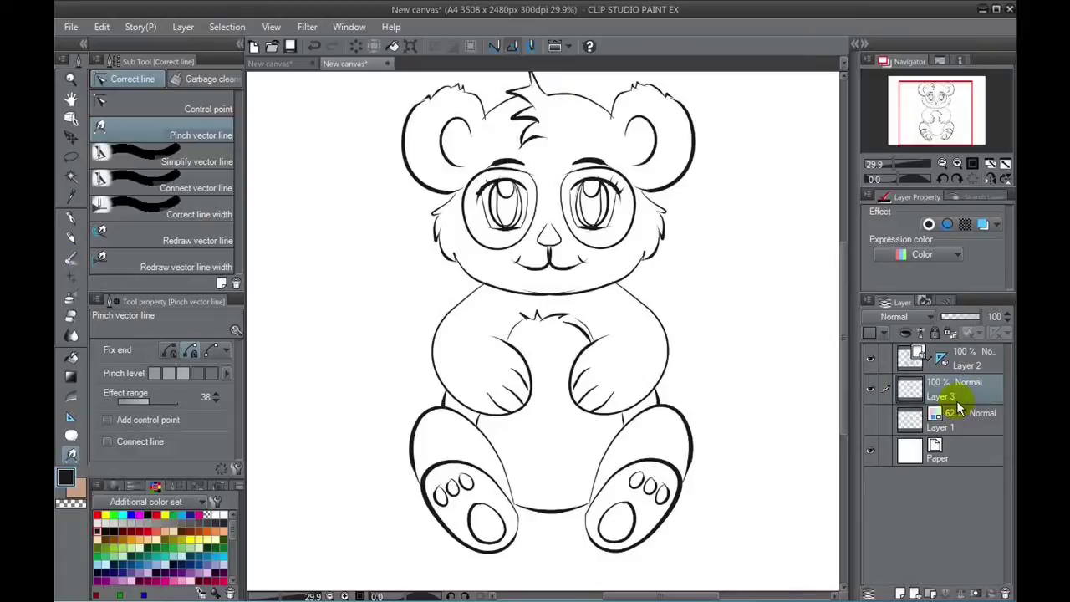
Fill the legs, arms, shoulder band and both eye patches black
left_click(72, 357)
scroll(234, 393, "down", 2)
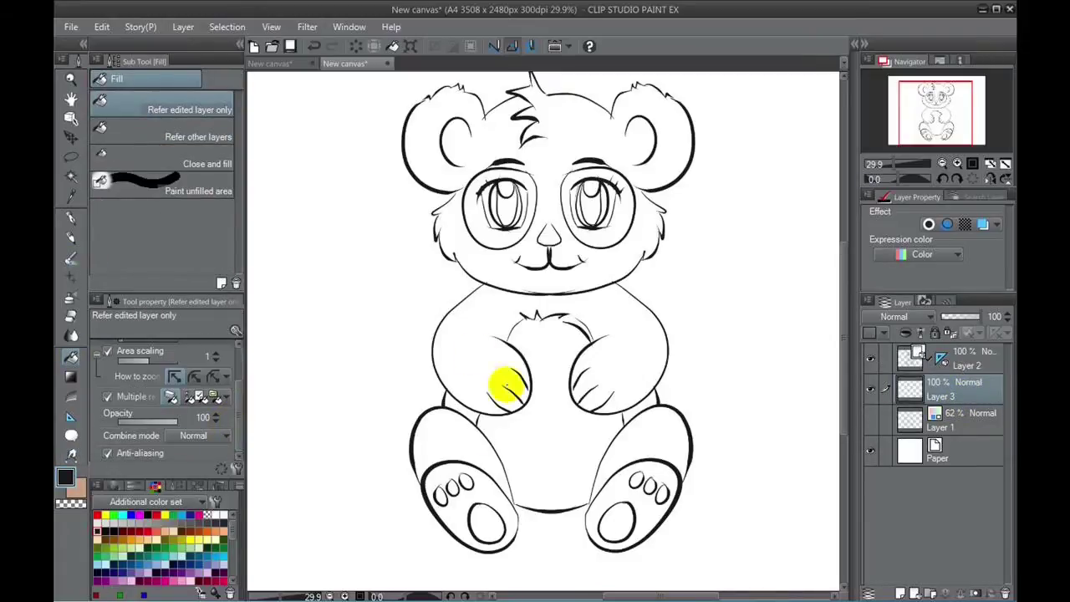
left_click(442, 433)
left_click(657, 439)
left_click(624, 383)
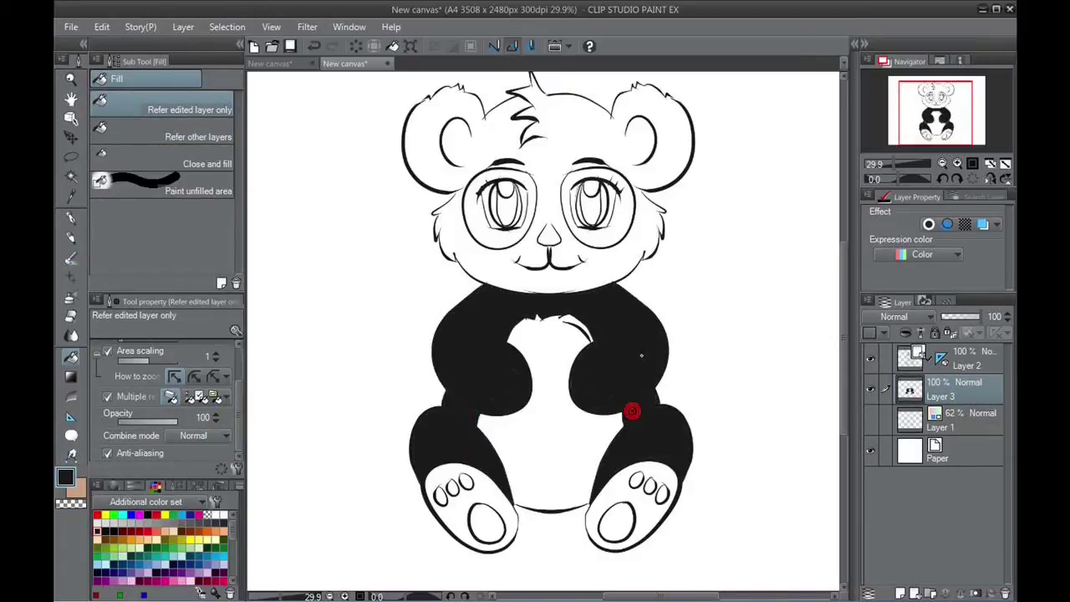
left_click(472, 209)
left_click(565, 201)
Fill both ears and both irises black on Layer 3
key("p")
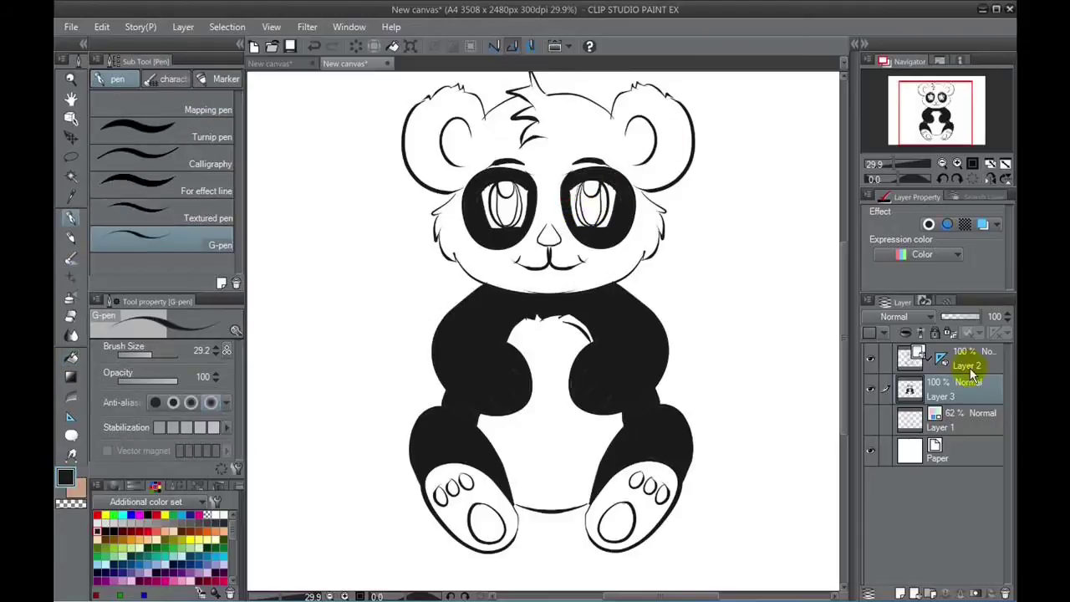
left_click(962, 361)
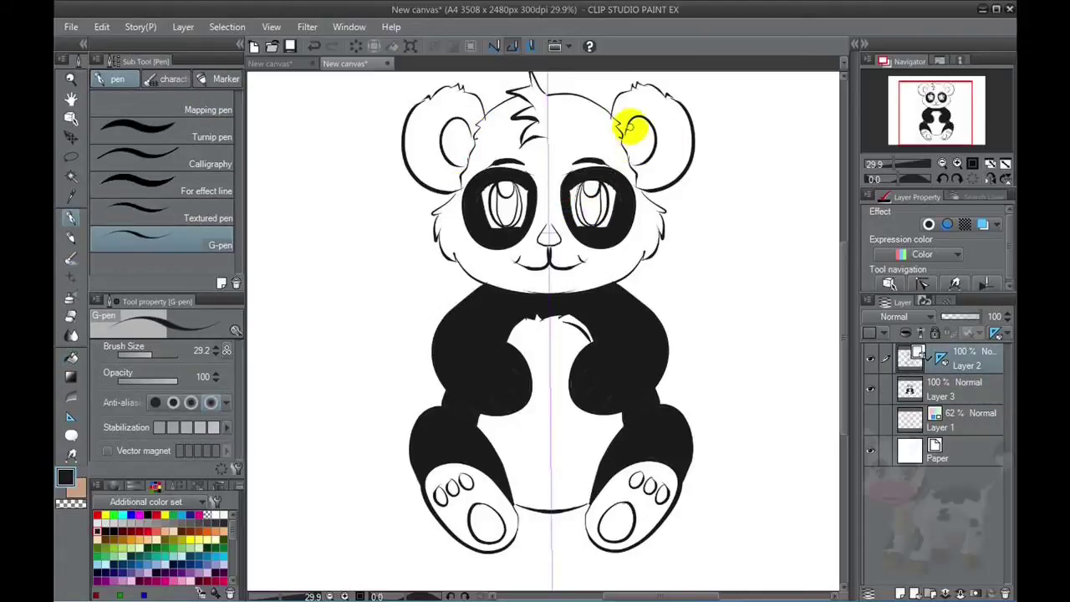
key("g")
left_click(968, 392)
left_click(427, 133)
left_click(666, 157)
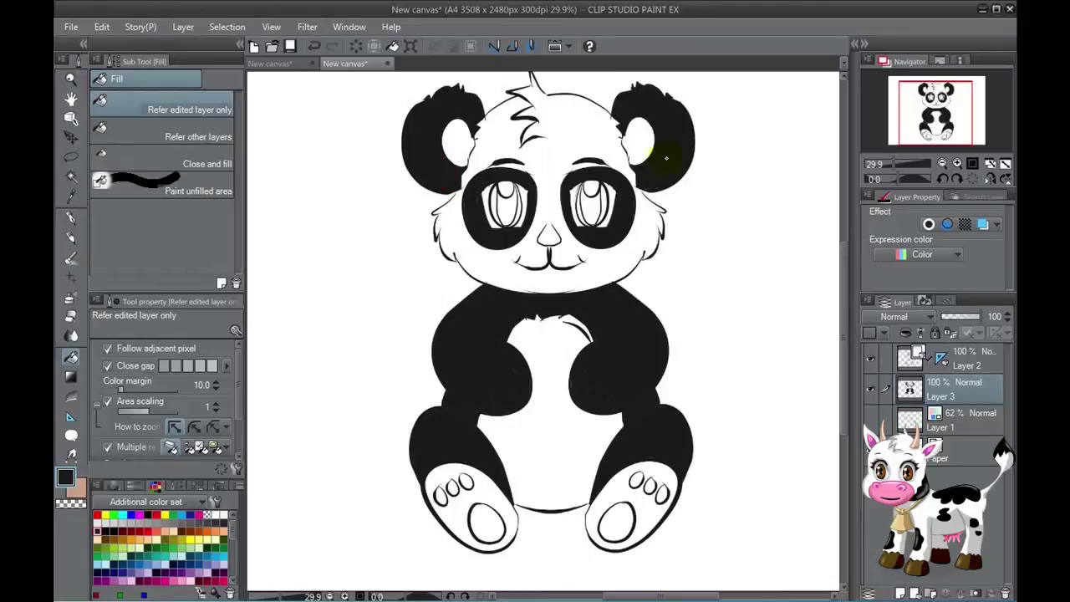
left_click(505, 209)
left_click(589, 207)
Fill the nose pink and the mouth dark magenta
left_click(174, 579)
left_click(549, 235)
key("p")
left_click(966, 366)
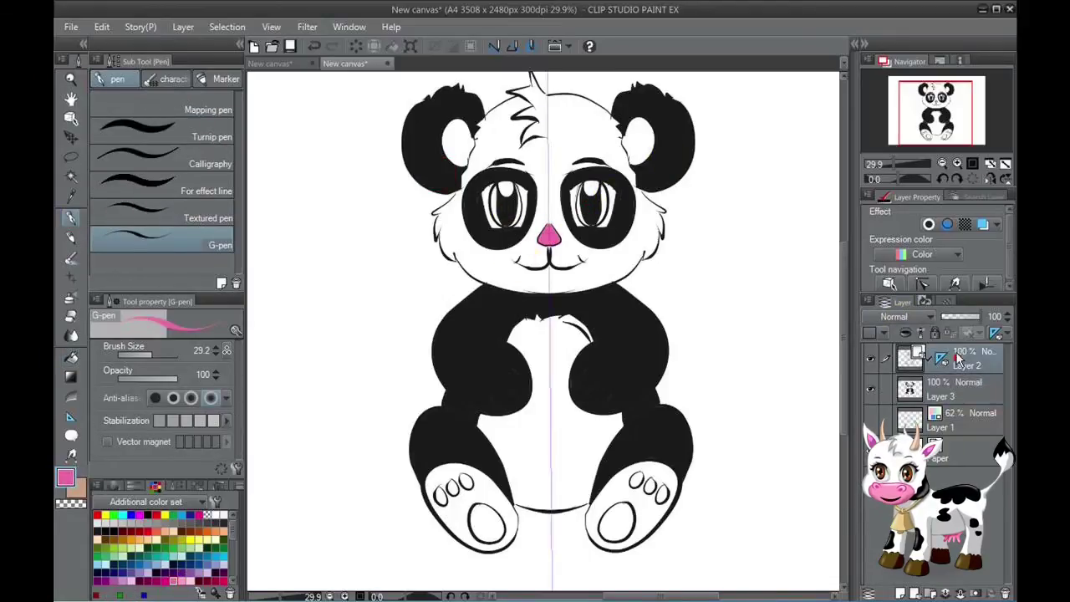
left_click(147, 581)
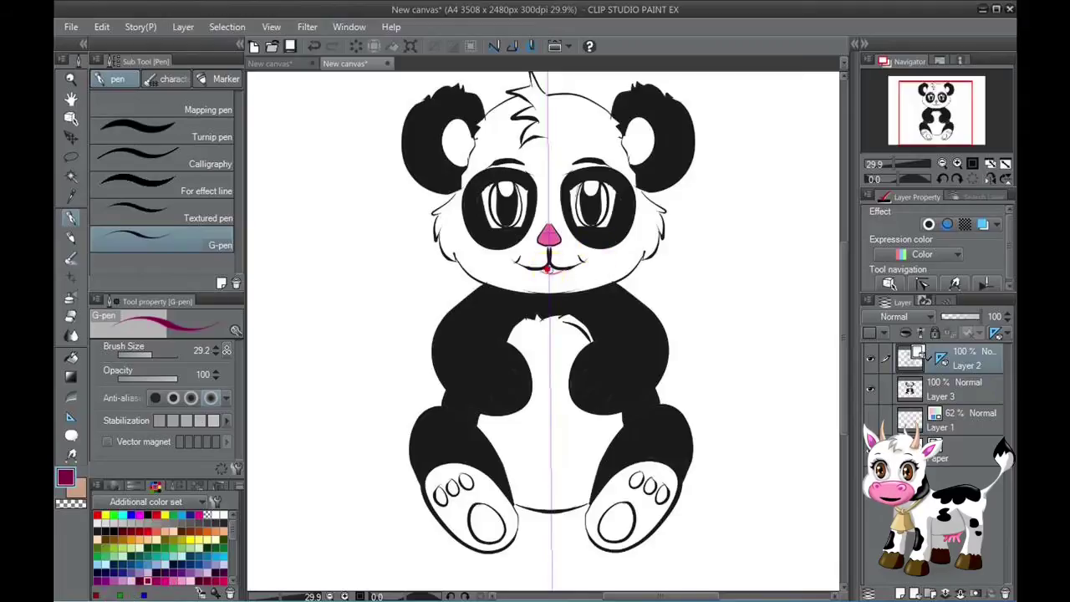
key("g")
left_click(962, 389)
left_click(550, 267)
Fill both feet black and hide the white Paper layer
left_click(148, 515)
left_click(452, 514)
left_click(661, 510)
key("p")
left_click(966, 365)
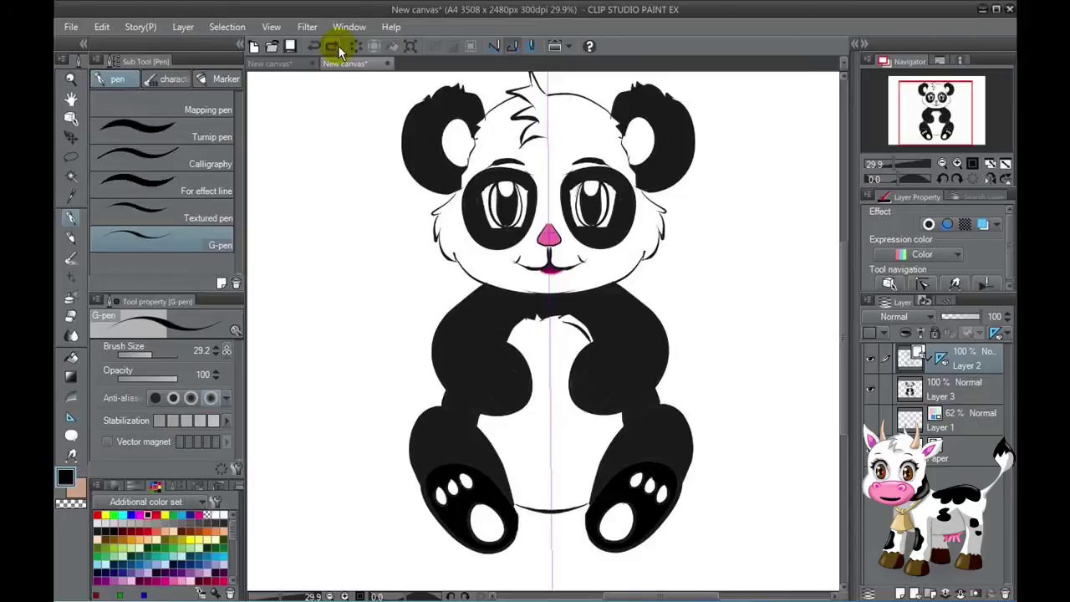
left_click(891, 413)
Fill the right foot pad and the left foot's main pad and three toes pink
left_click(167, 580)
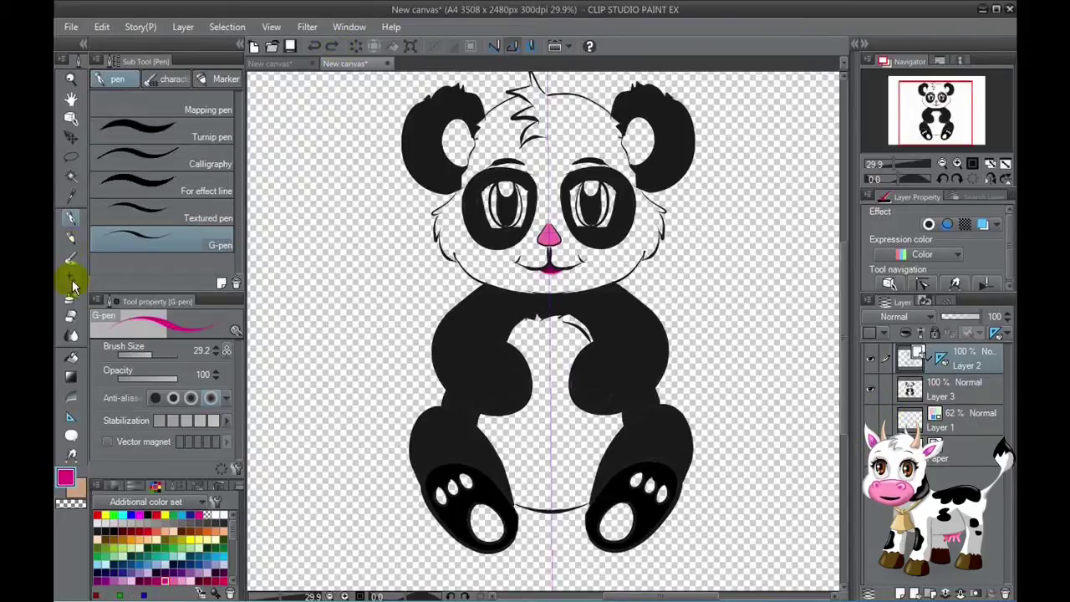
left_click(71, 360)
left_click(961, 391)
left_click(615, 522)
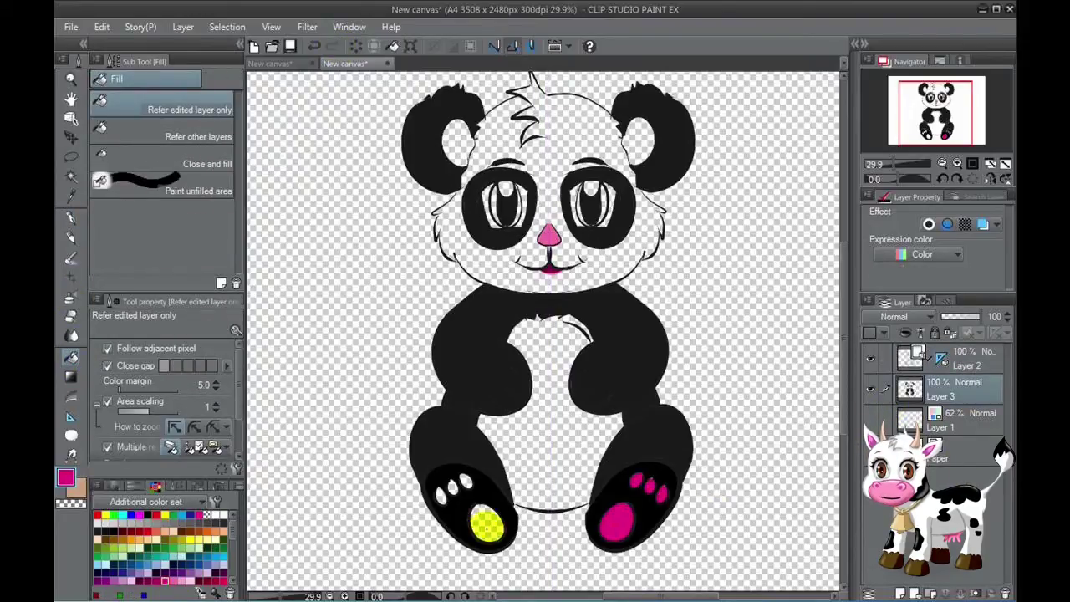
left_click(488, 524)
left_click(441, 495)
left_click(453, 486)
left_click(464, 482)
Fill both inner ears, the face and the belly white
left_click(215, 515)
left_click(456, 137)
left_click(640, 142)
left_click(591, 139)
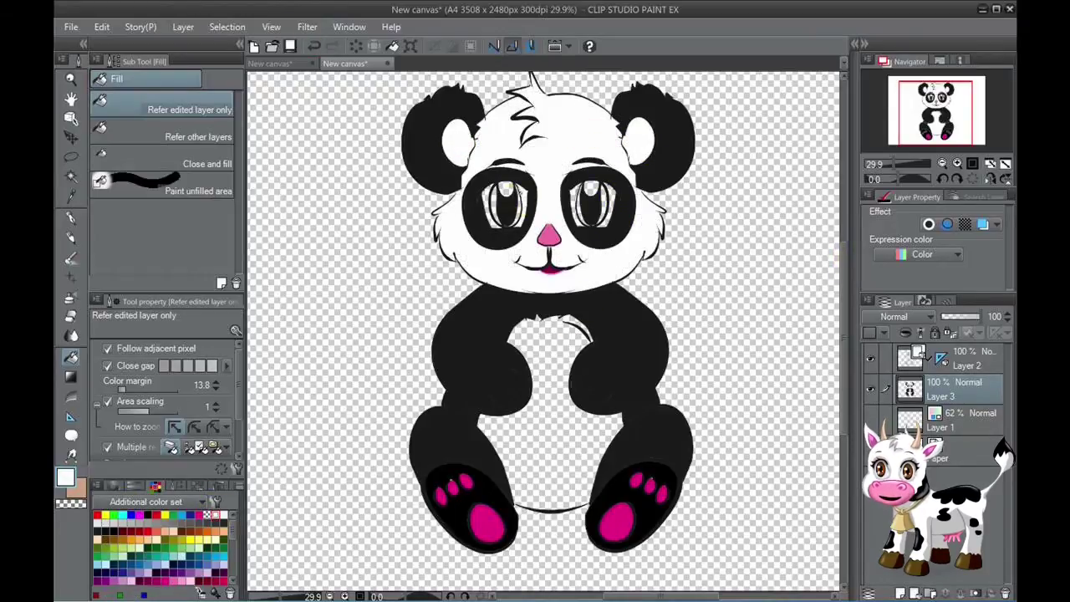
left_click(556, 335)
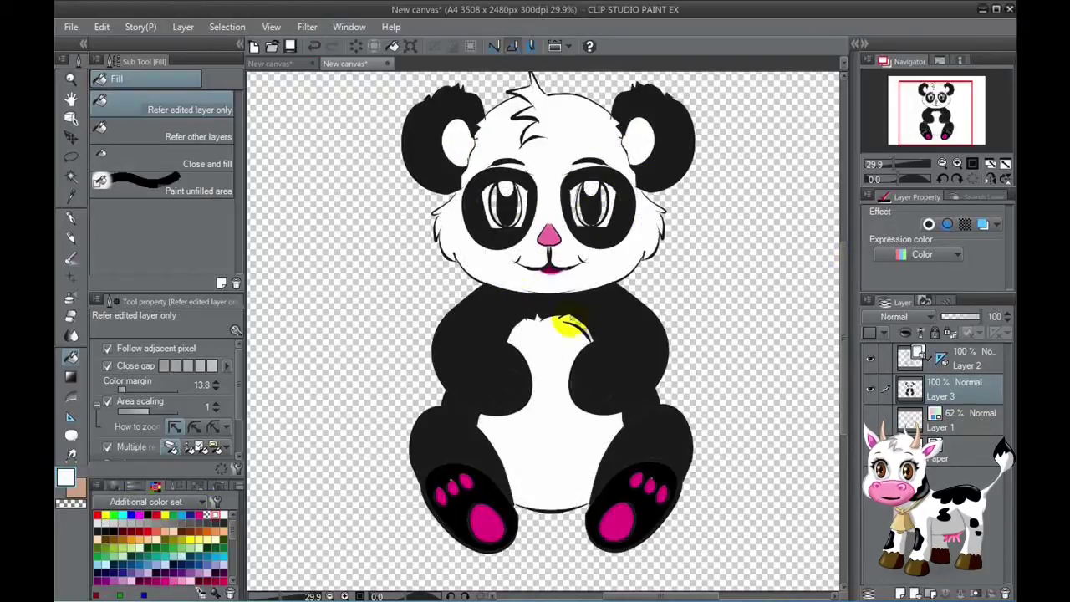
Set the Soft airbrush to White burn, adjust Layer 3 opacity, and add Layer 4
left_click(71, 297)
left_click(199, 368)
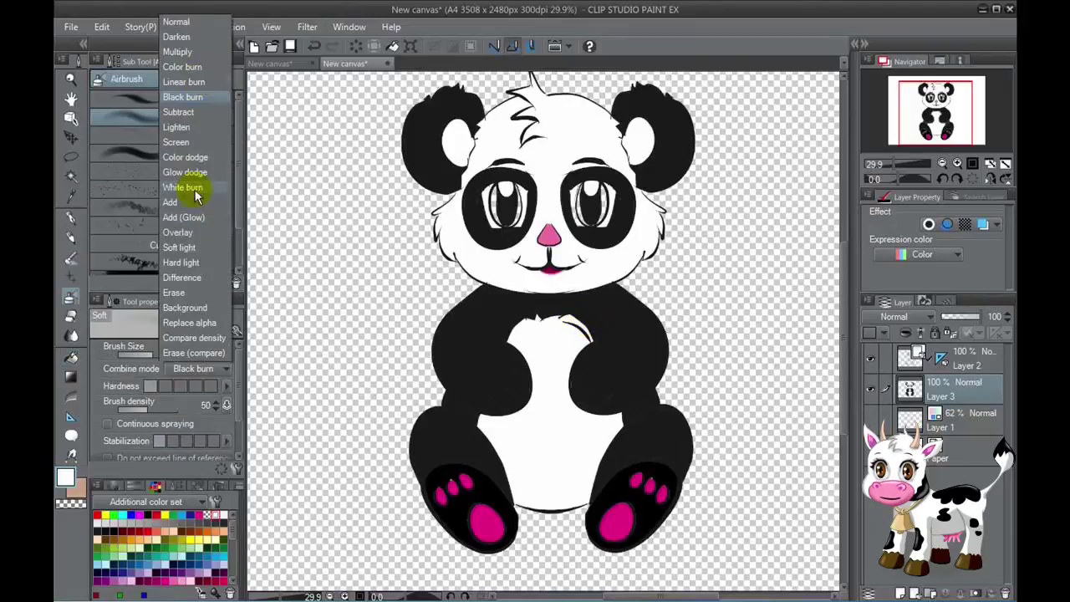
left_click(194, 179)
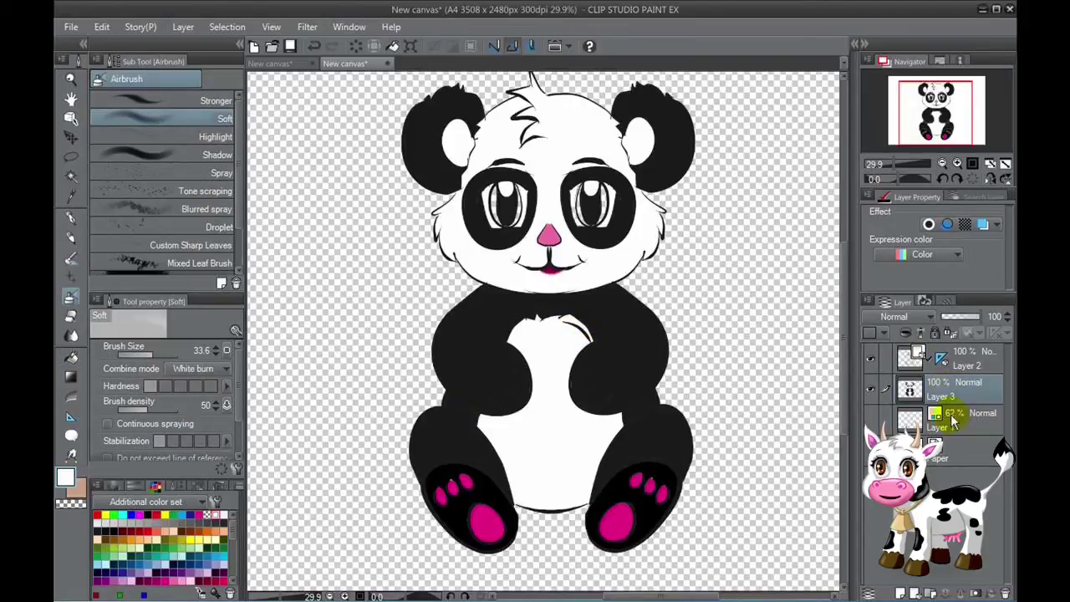
left_click_drag(979, 317, 958, 317)
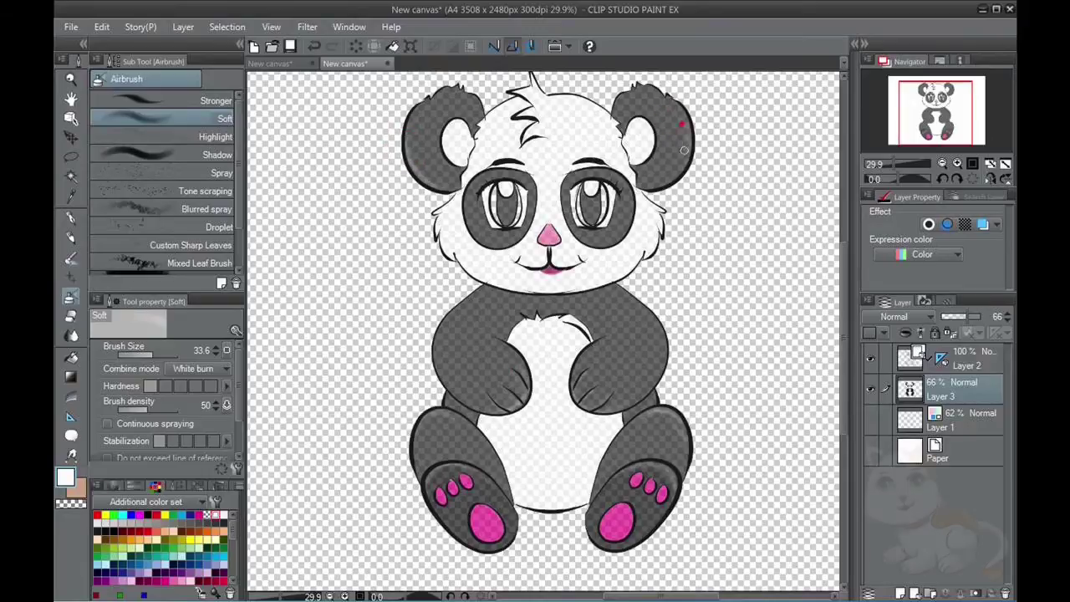
left_click_drag(970, 317, 976, 313)
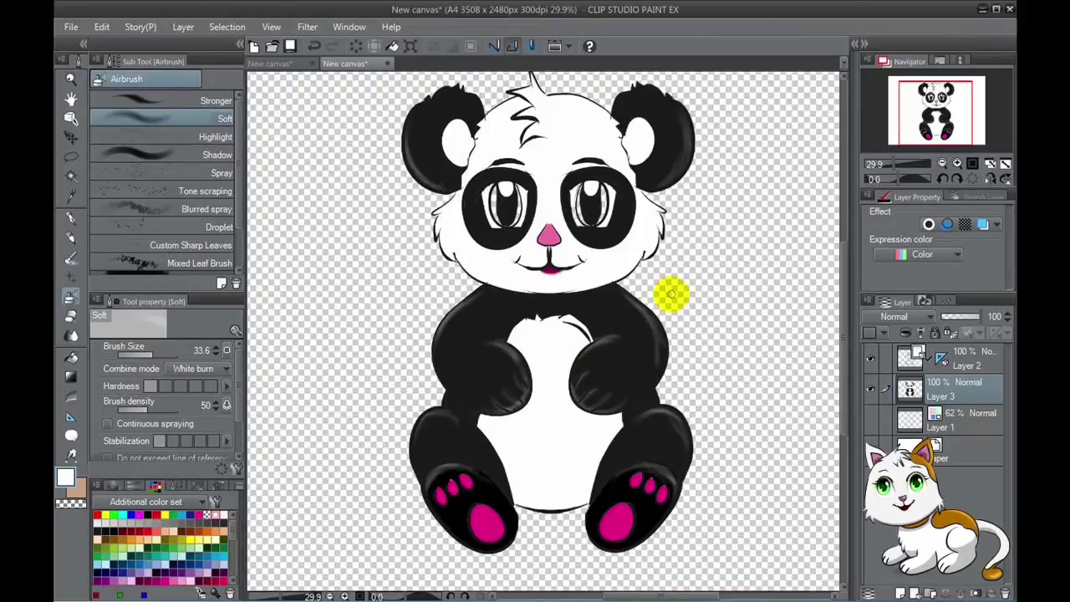
left_click(900, 593)
Sketch red guide curves along the lower face and belly with the Darker pencil
left_click(97, 515)
left_click(71, 236)
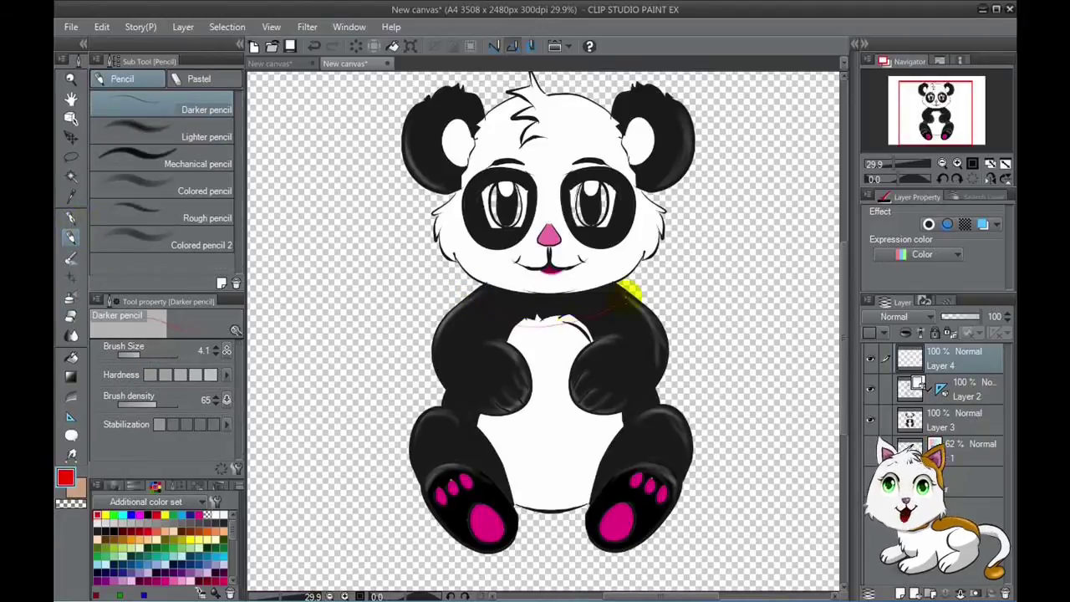
mouse_move(650, 201)
left_mouse_down()
mouse_move(644, 239)
mouse_move(568, 275)
mouse_move(450, 246)
mouse_move(438, 214)
left_mouse_up()
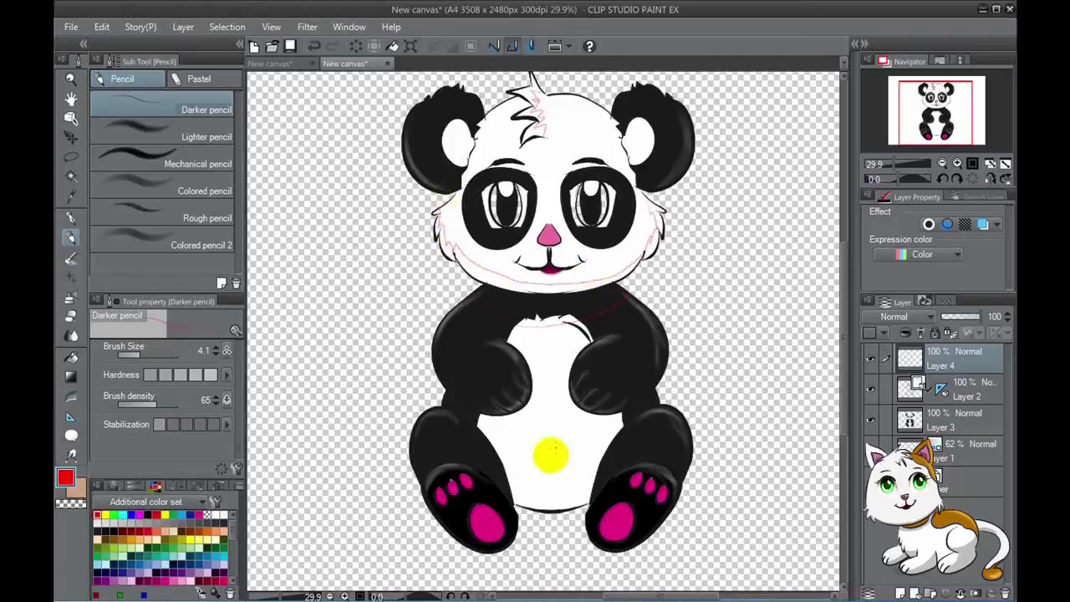
mouse_move(612, 426)
left_mouse_down()
mouse_move(564, 477)
mouse_move(495, 437)
mouse_move(533, 495)
left_mouse_up()
key("e")
Shade the lower belly grey with a Black burn fill on Layer 3, then hide Layer 4
left_click(71, 357)
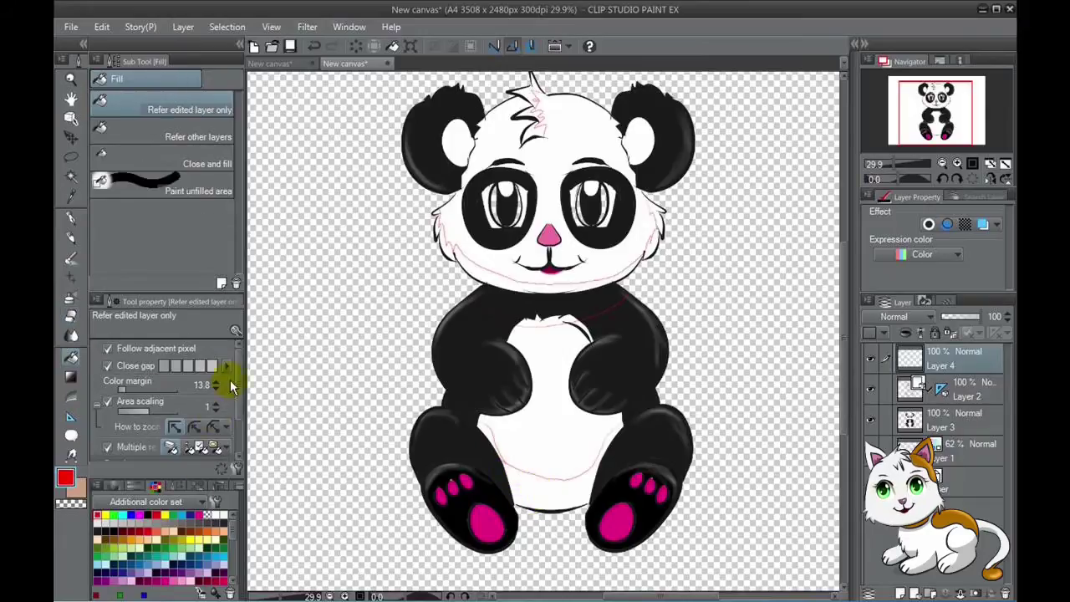
left_click(201, 436)
left_click(211, 167)
left_click(954, 418)
left_click(535, 490)
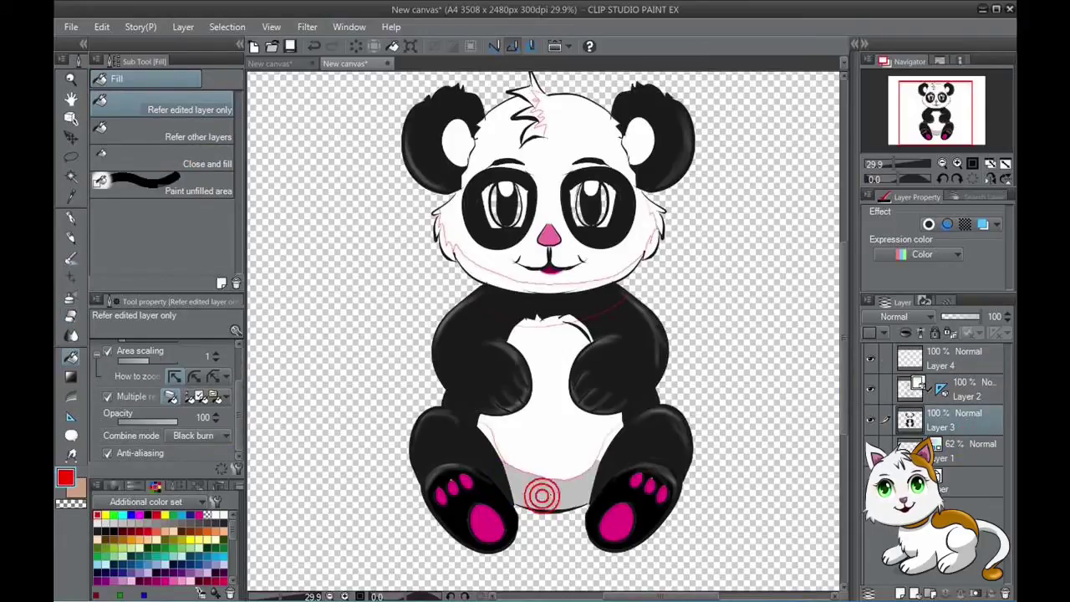
left_click(490, 426)
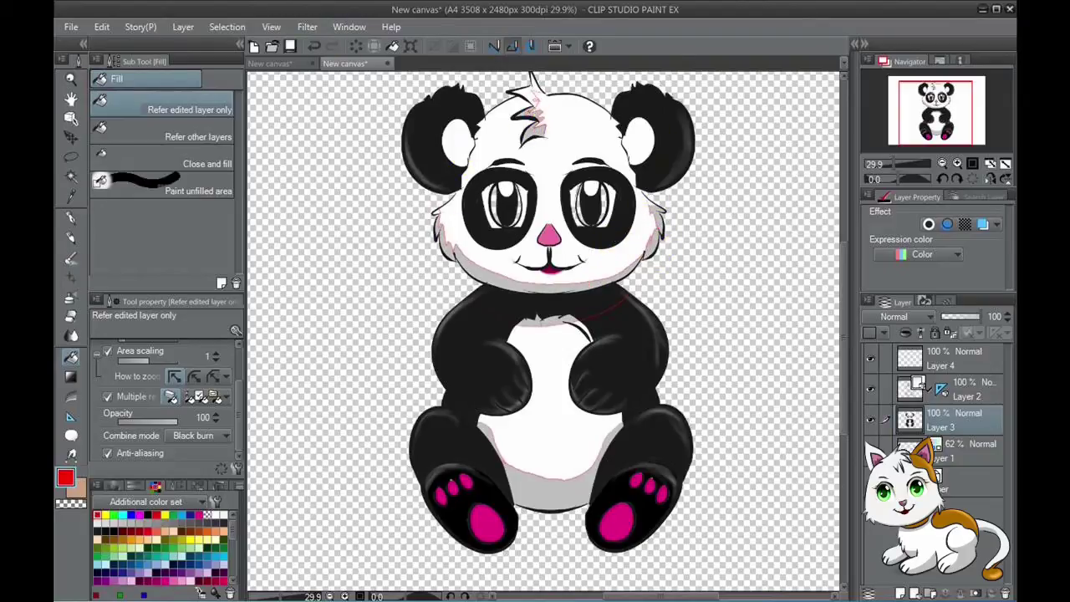
left_click(871, 358)
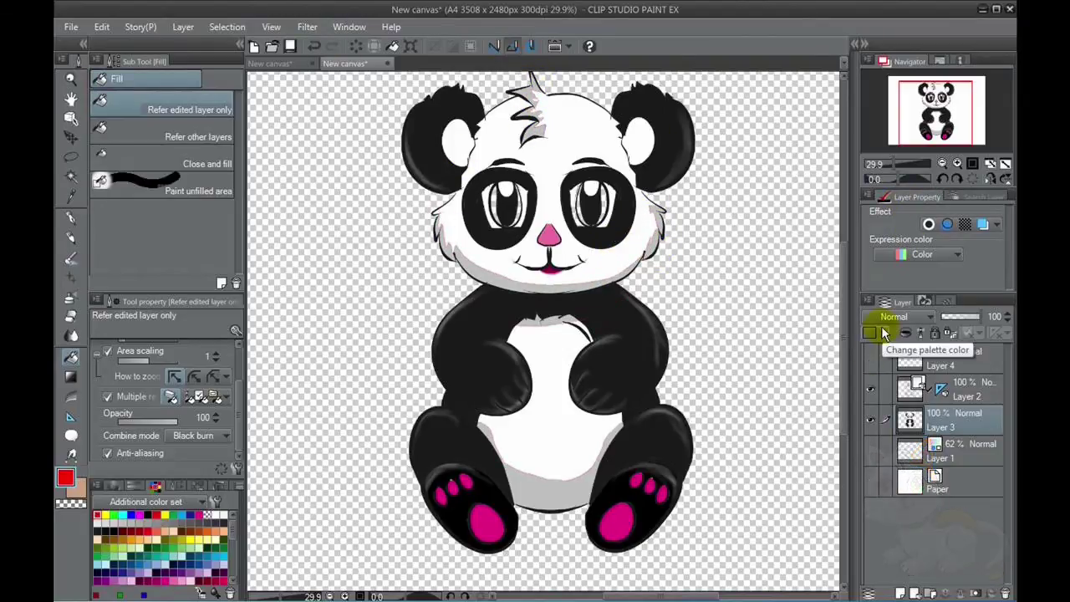
left_click(72, 296)
Fill both panda pupils brown with the fill tool set back to Normal blending
scroll(235, 413, "up", 3)
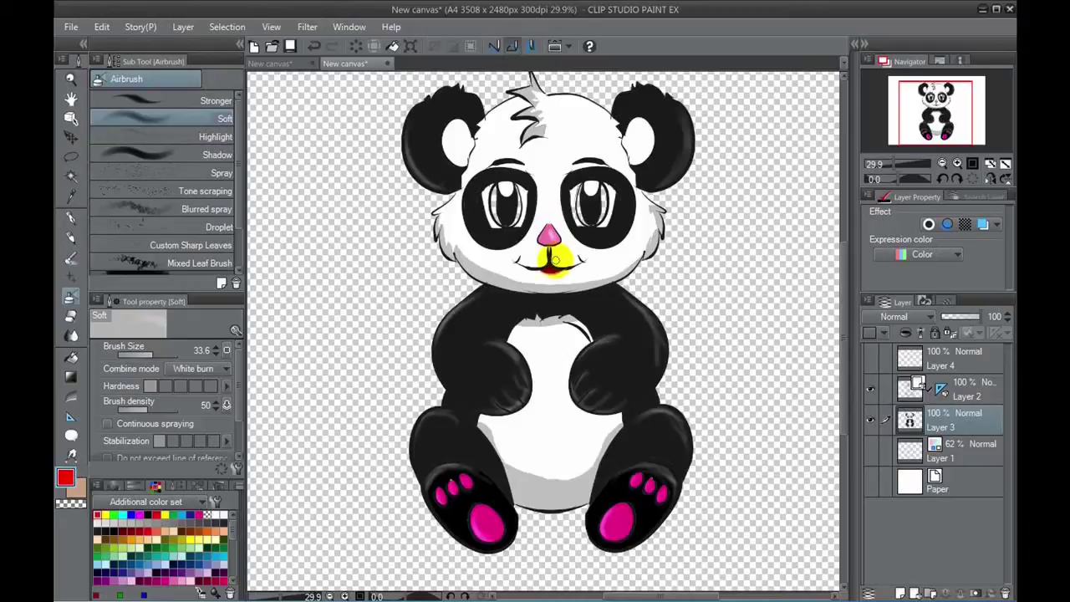
left_click(131, 565)
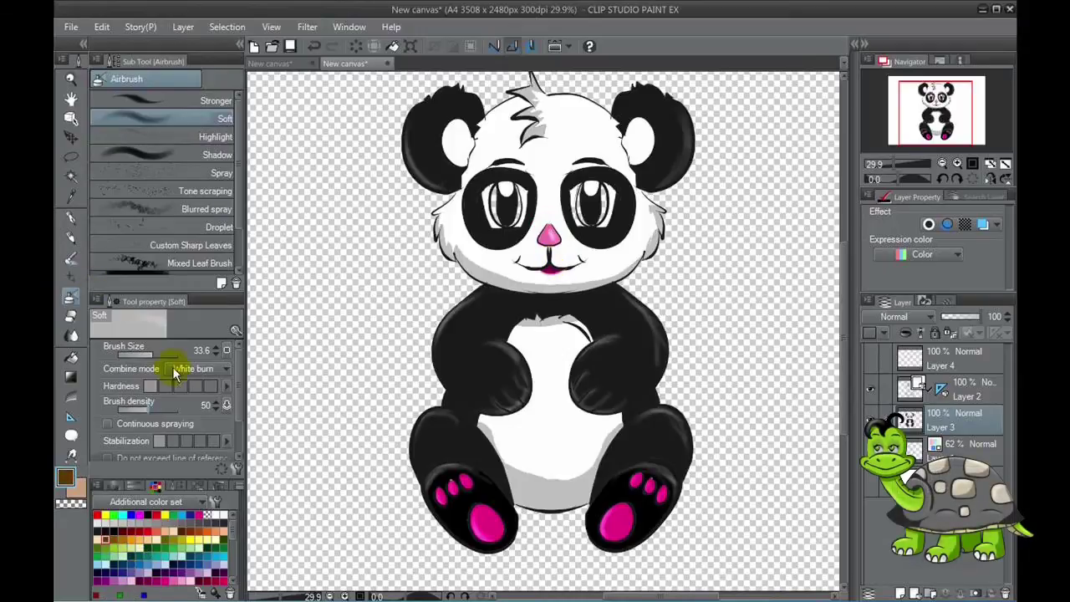
left_click(73, 359)
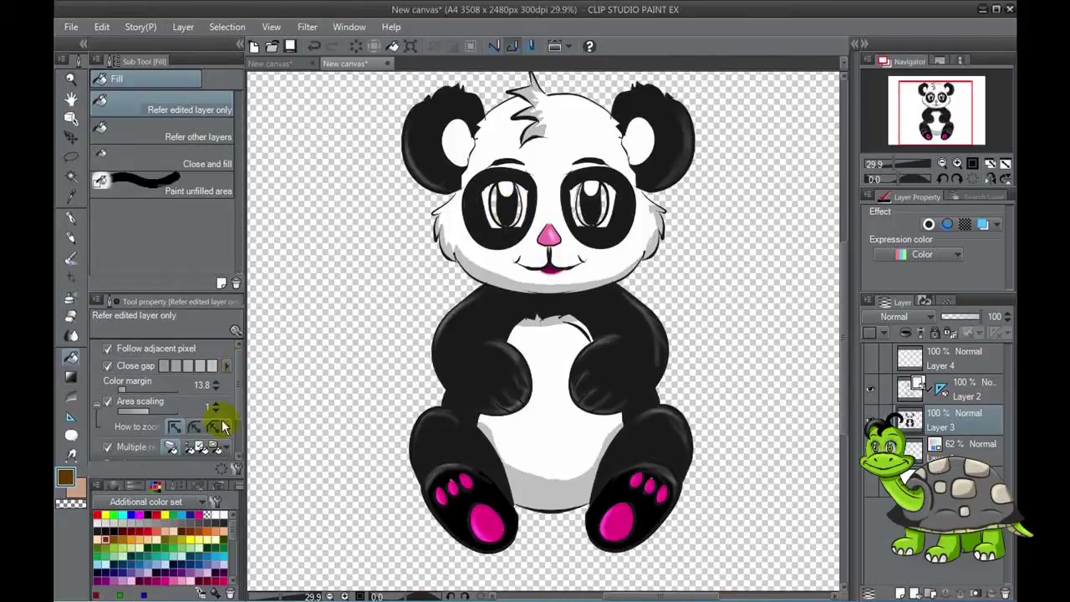
scroll(223, 427, "down", 2)
left_click(204, 439)
left_click(489, 205)
left_click(583, 205)
left_click(604, 201)
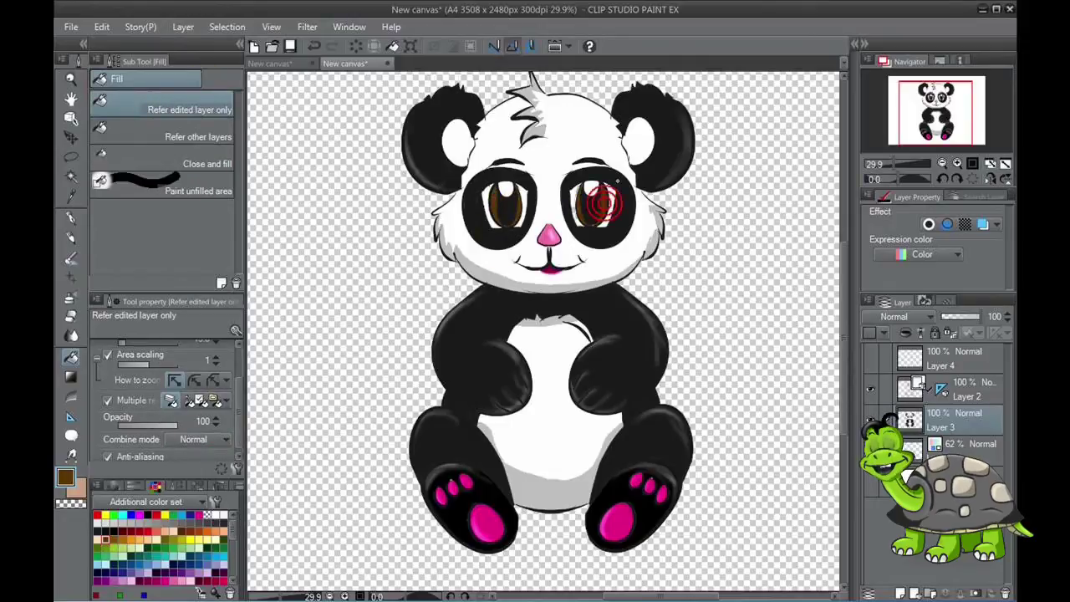
Airbrush bright orange glows into the left and right pupils with the soft airbrush
key("b")
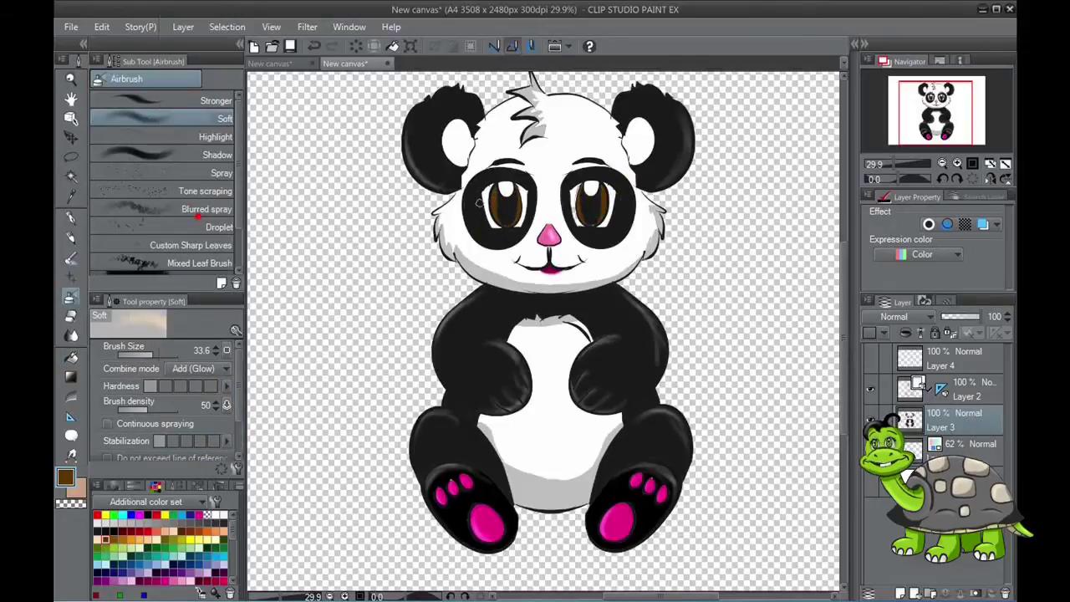
scroll(479, 204, "up", 1)
left_click_drag(480, 151, 508, 163)
left_click_drag(590, 172, 623, 156)
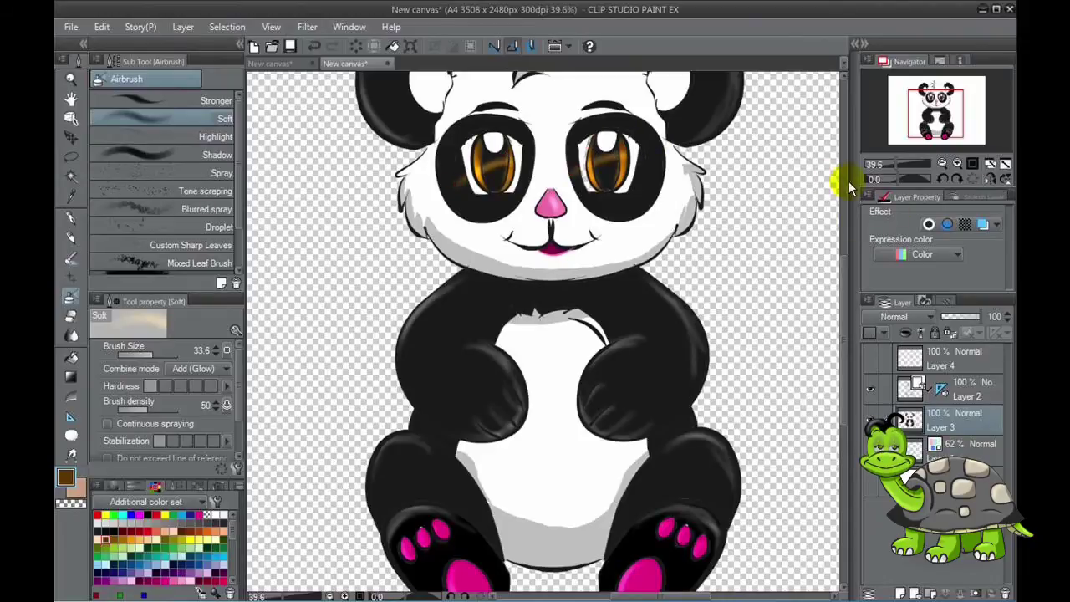
left_click(892, 165)
Set the airbrush blending to Black burn and pick white as the drawing colour
left_click(193, 369)
left_click(196, 96)
left_click_drag(891, 164, 901, 164)
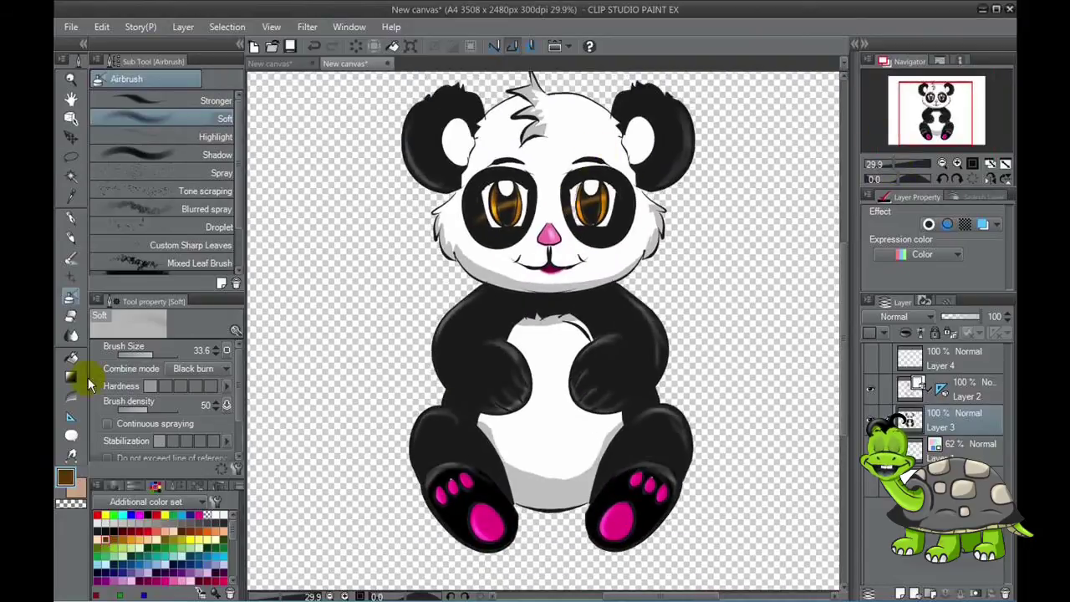
left_click(216, 516)
left_click(193, 369)
left_click(71, 357)
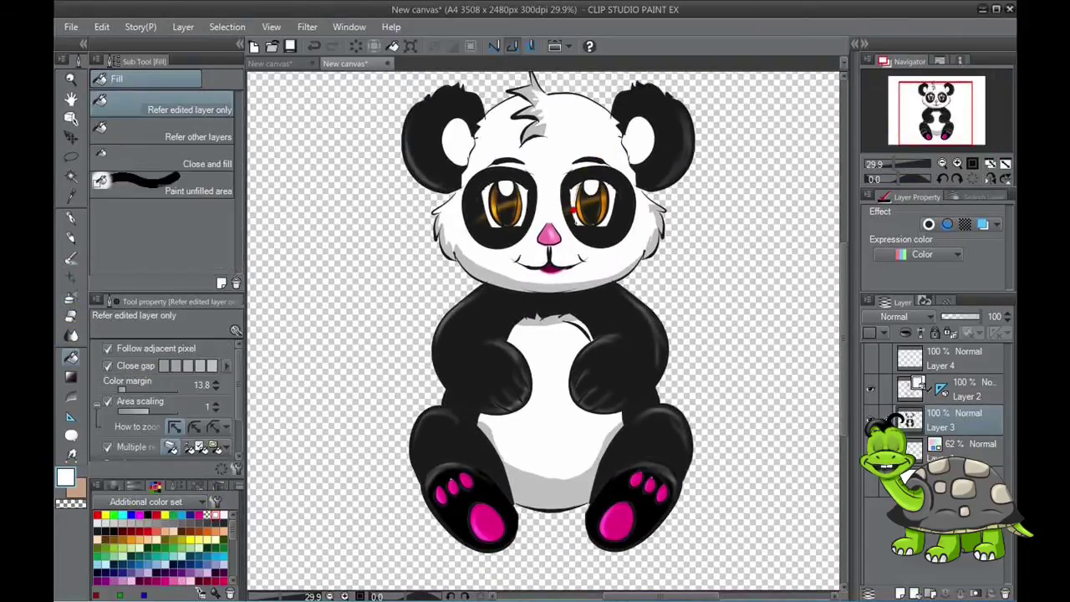
left_click(71, 298)
Shade the outer edges of the eyes with the Black burn airbrush
left_click(193, 369)
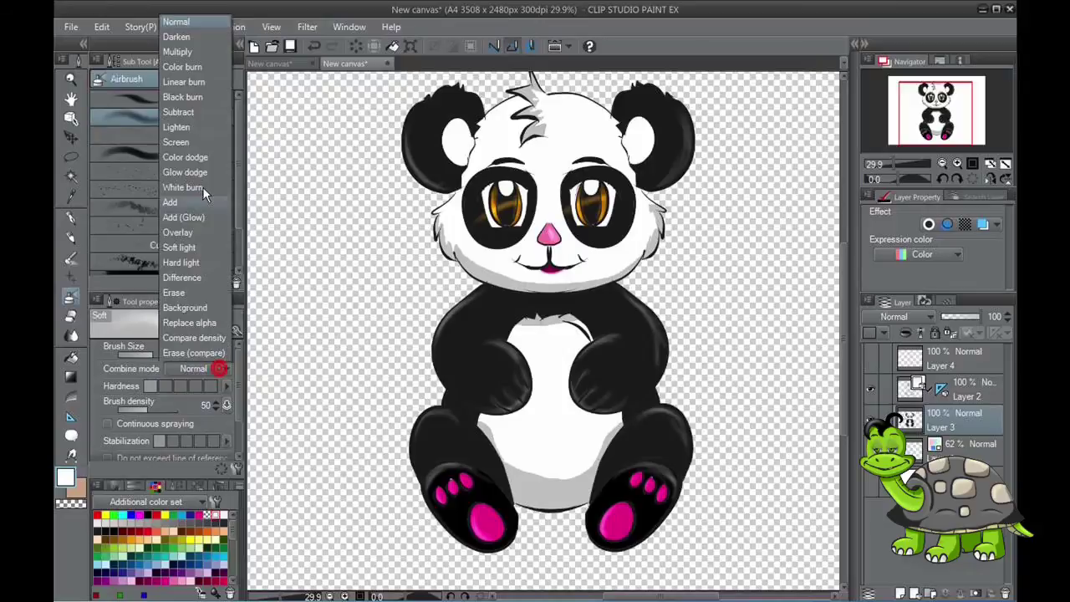
left_click(203, 186)
left_click(472, 194)
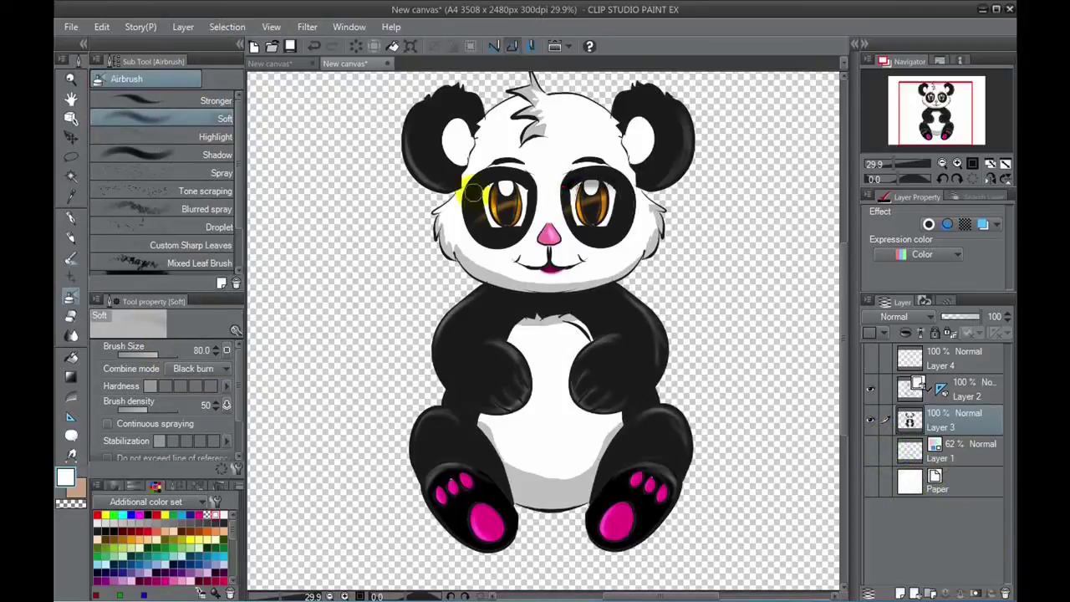
left_click(629, 132)
left_click(691, 232)
left_click(597, 178)
left_click(359, 387)
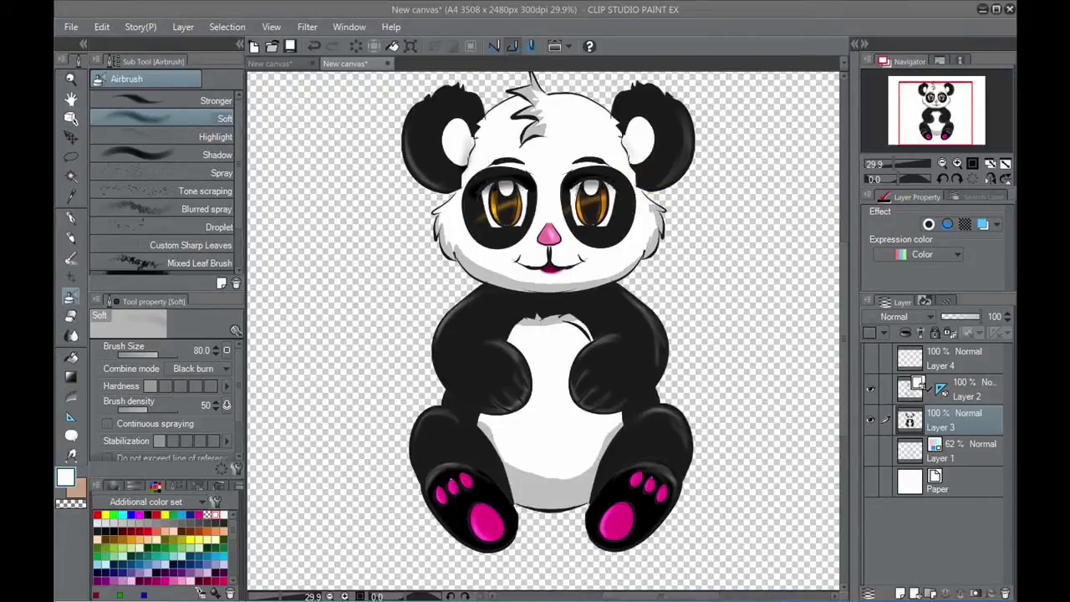
Letter 'Let's him Speak!' in black with the Calligraphy pen left of the panda
left_click(333, 295)
key("p")
left_click(279, 306)
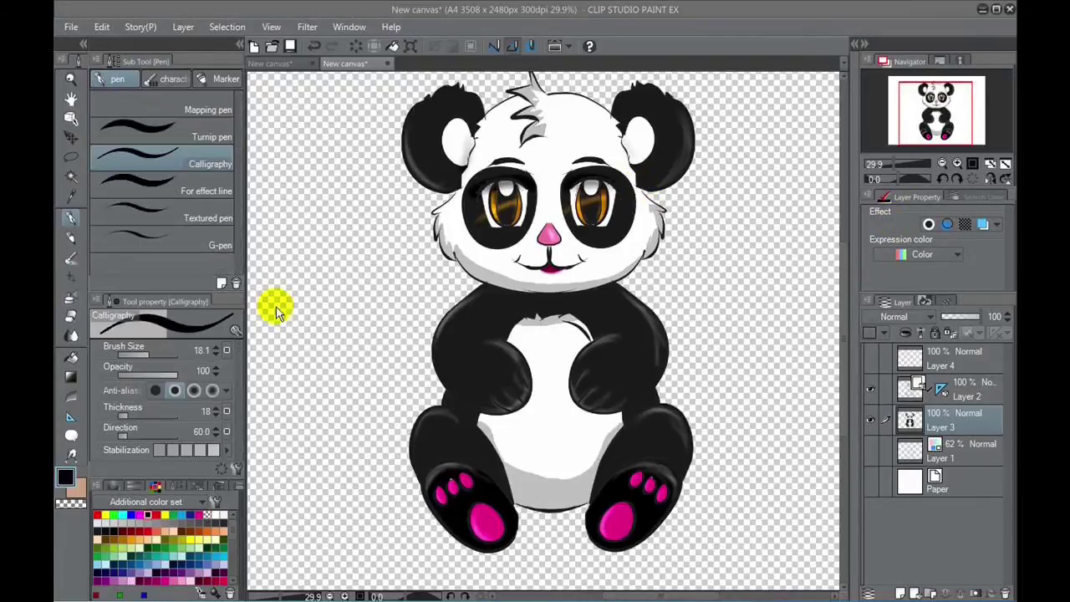
left_click(291, 281)
mouse_move(301, 294)
left_mouse_down()
mouse_move(346, 279)
mouse_move(282, 341)
mouse_move(294, 406)
mouse_move(368, 383)
mouse_move(383, 393)
left_mouse_up()
left_click_drag(391, 343, 401, 393)
left_click_drag(412, 383, 418, 386)
left_click_drag(405, 306, 416, 344)
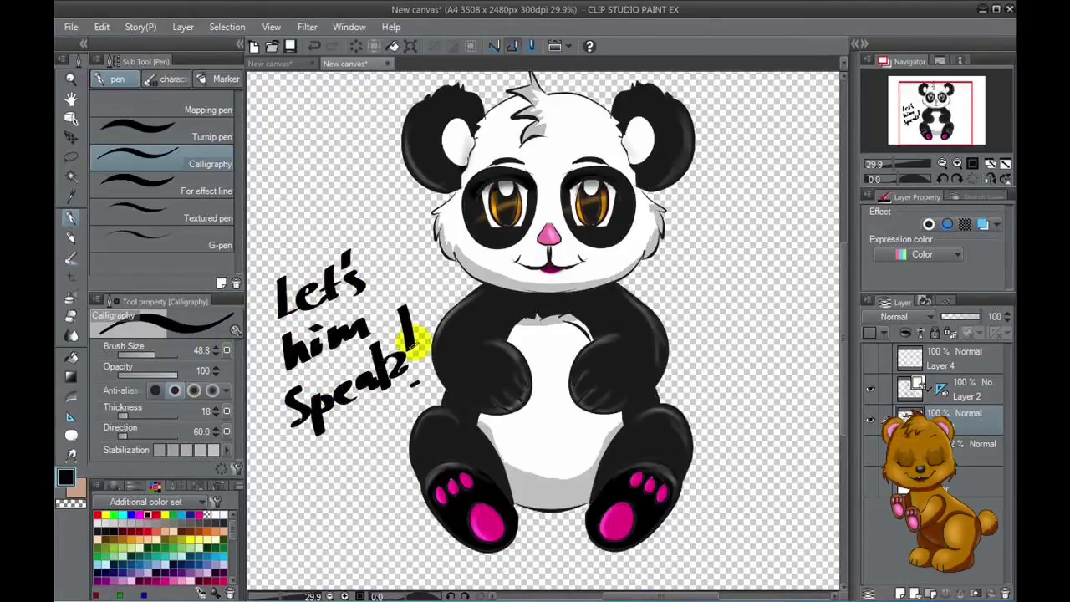
Paint over the eyes in dark and erase the 'Let's him Speak!' lettering
mouse_move(577, 180)
left_mouse_down()
mouse_move(565, 219)
mouse_move(595, 221)
mouse_move(611, 201)
left_mouse_up()
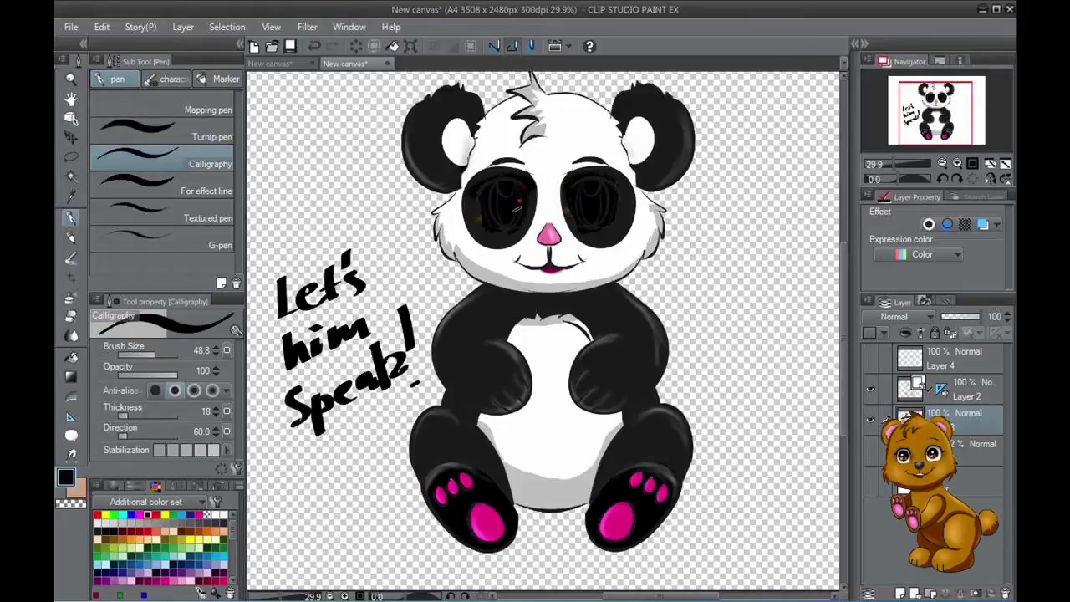
key("e")
mouse_move(330, 410)
left_mouse_down()
mouse_move(291, 278)
mouse_move(335, 334)
left_mouse_up()
Erase the remaining lettering, merge the panda layer down, and nudge the panda up
left_click_drag(920, 164, 875, 168)
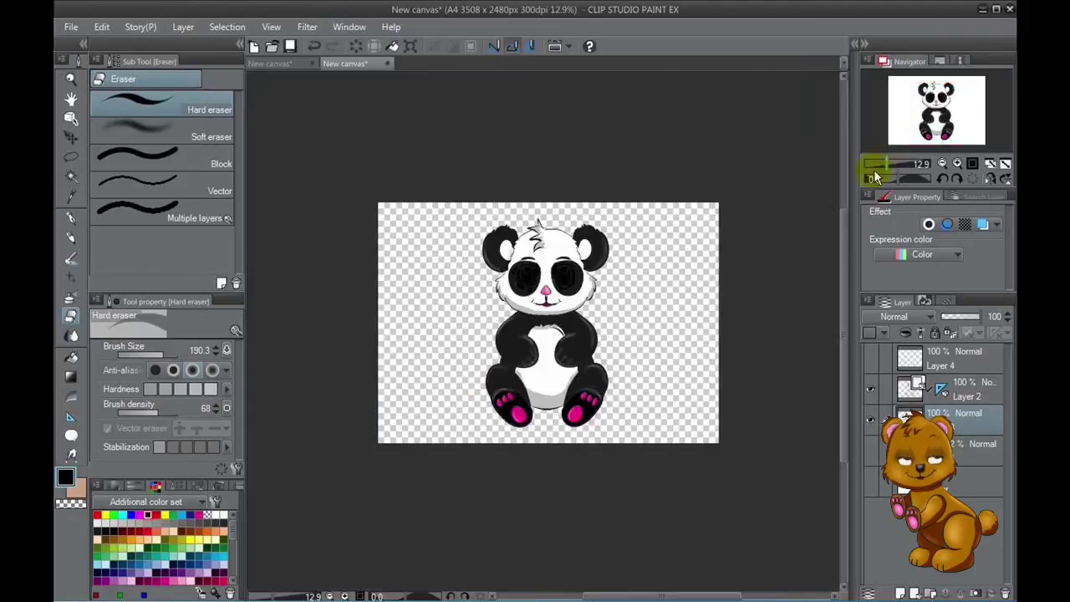
key("k")
right_click(986, 389)
left_click(924, 308)
left_click_drag(555, 374, 555, 357)
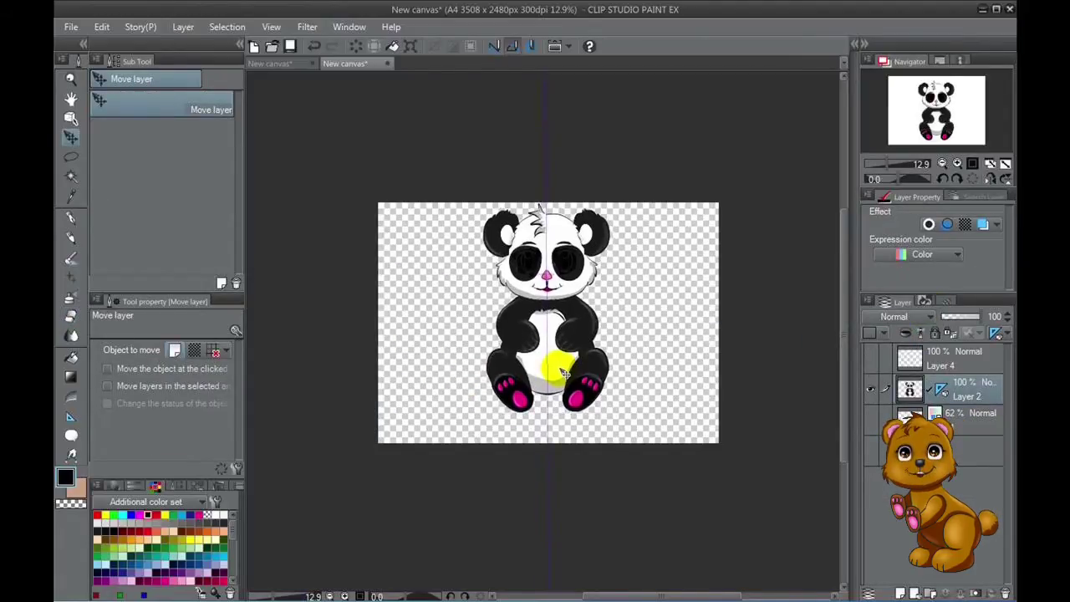
Airbrush a soft grey shadow under the panda at size 512.4 on Layer 4, then merge layers
left_click(71, 298)
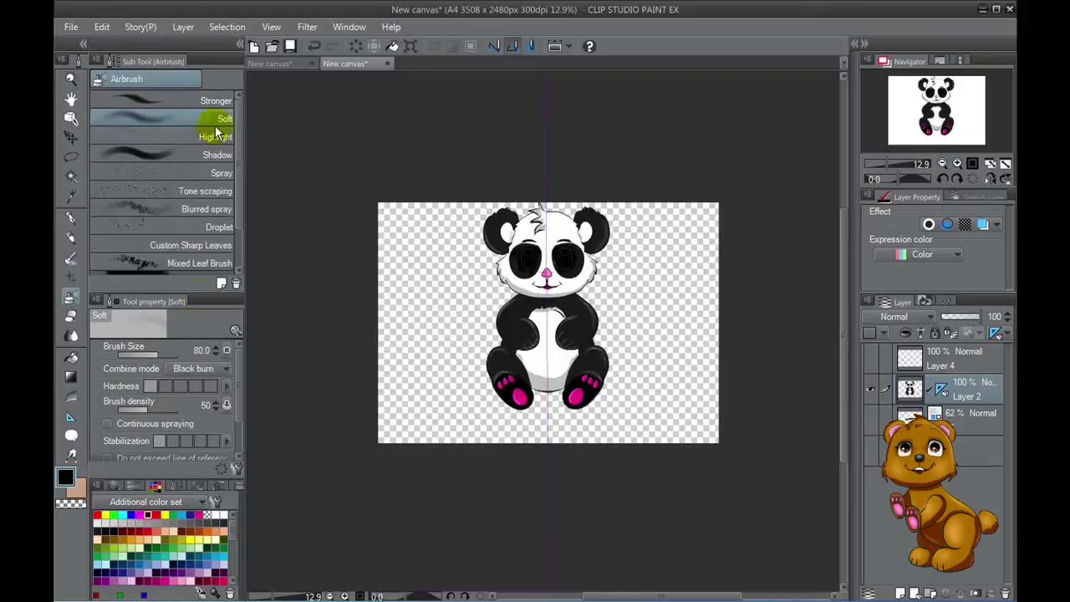
left_click(201, 368)
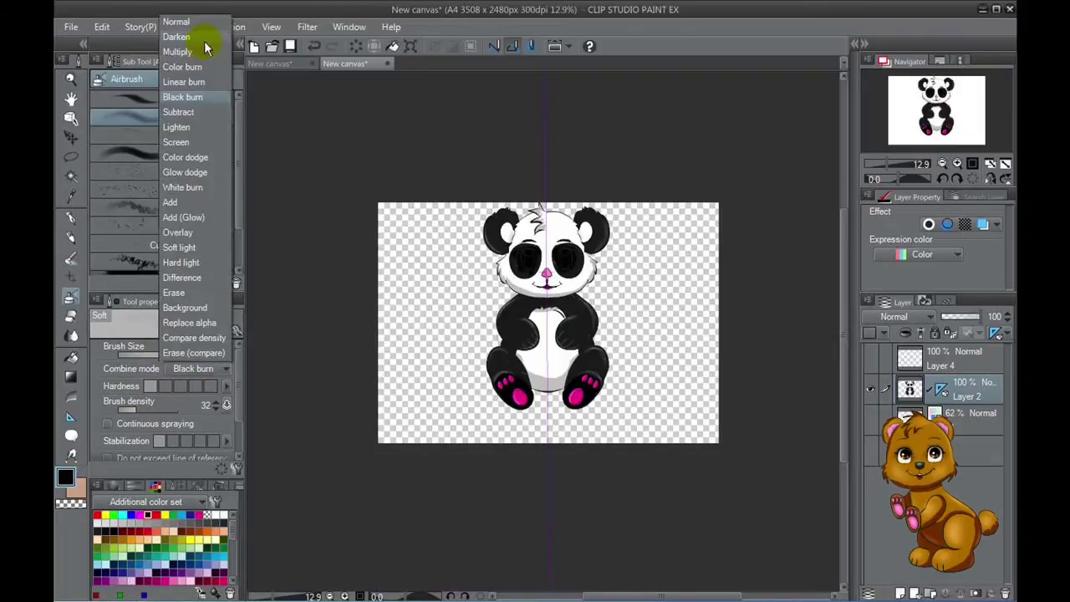
left_click(197, 20)
left_click_drag(155, 355, 171, 355)
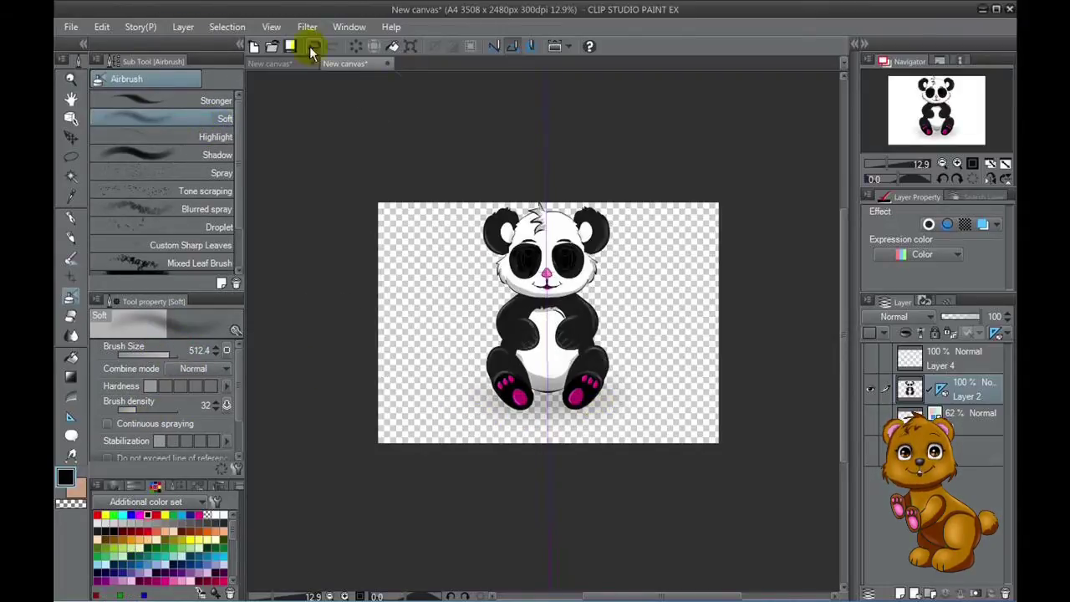
left_click_drag(956, 366, 953, 405)
left_click_drag(471, 411, 690, 391)
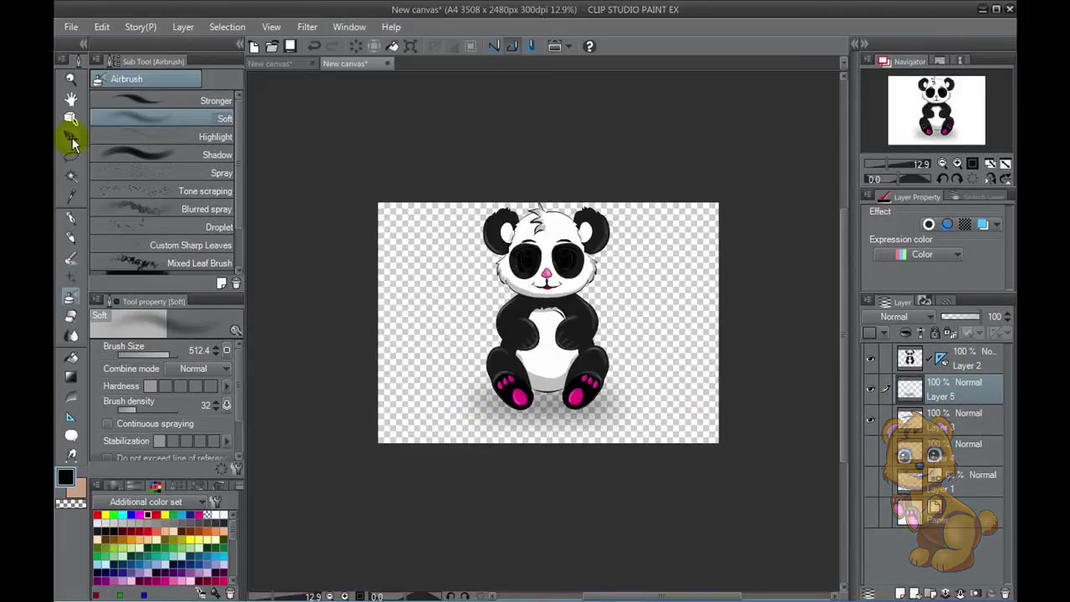
right_click(943, 384)
left_click(893, 386)
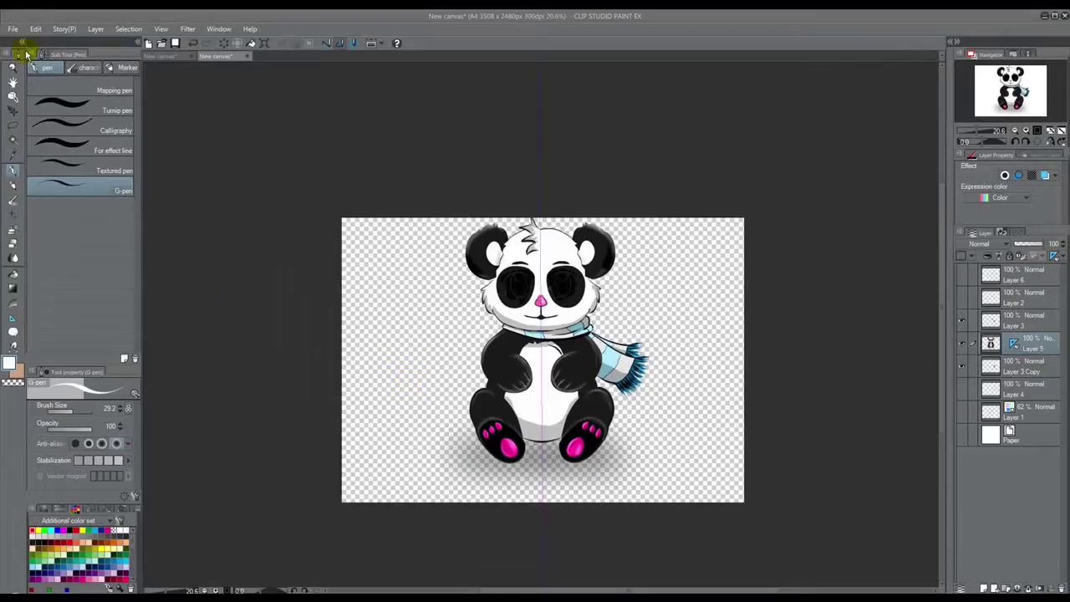
Narrow the canvas with Change Canvas Size by pulling both side edges inward
left_click(36, 28)
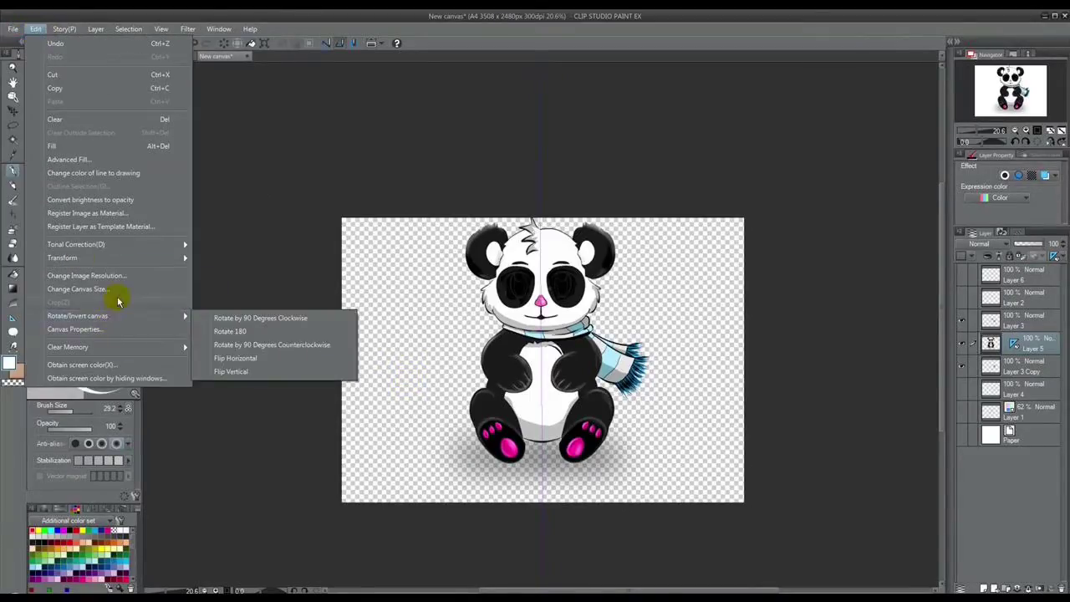
left_click(79, 288)
left_click_drag(342, 360, 404, 359)
left_click_drag(743, 360, 688, 358)
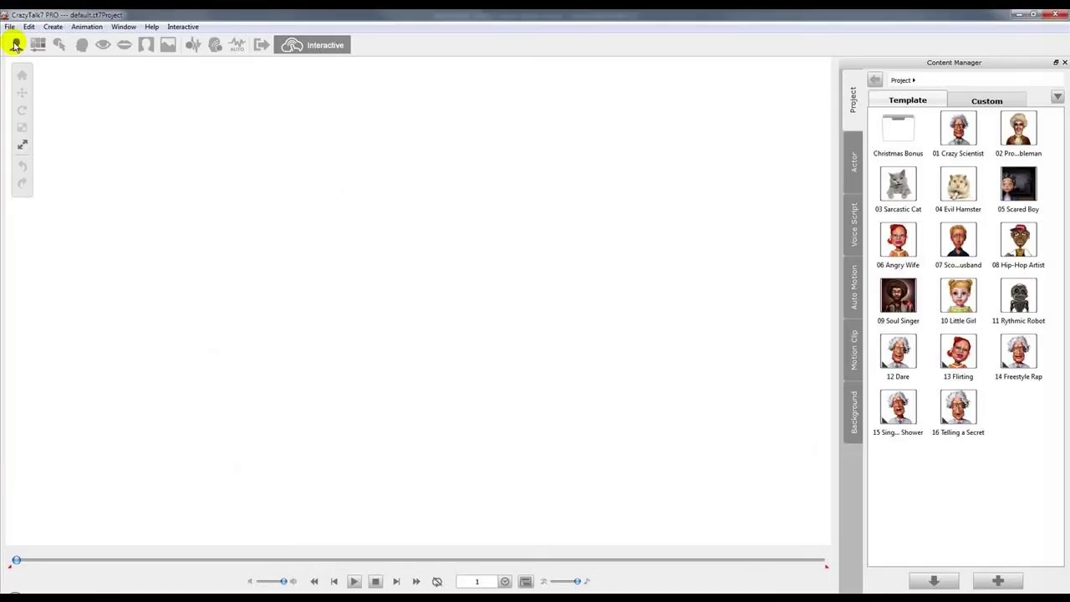
Create a new actor from the panda image file and proceed past anchor points to face fitting
left_click(15, 45)
left_click(471, 310)
left_click(197, 94)
left_click(483, 308)
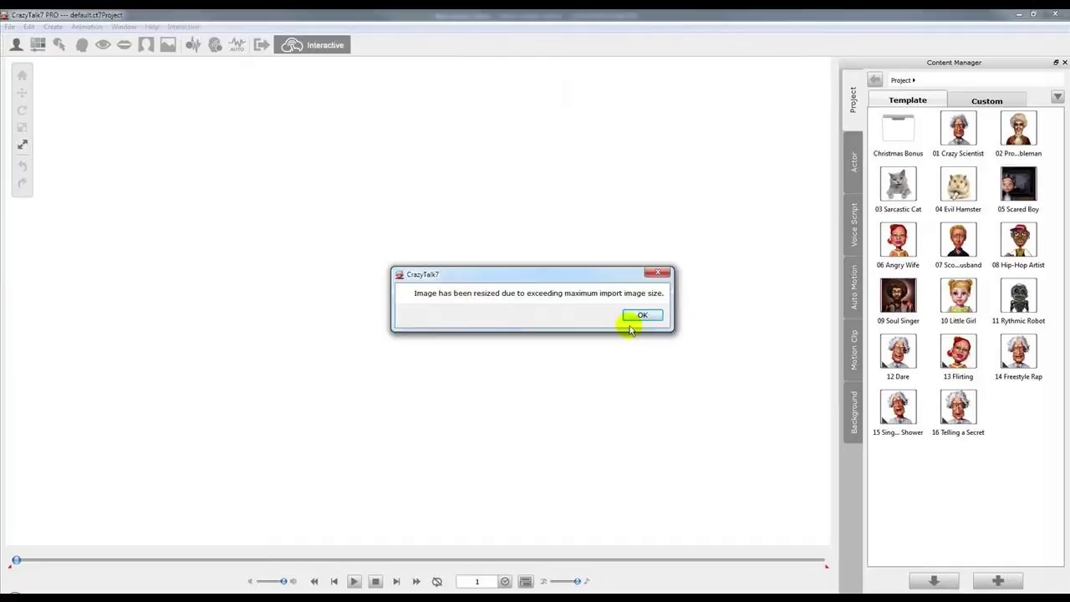
left_click(635, 316)
left_click(696, 536)
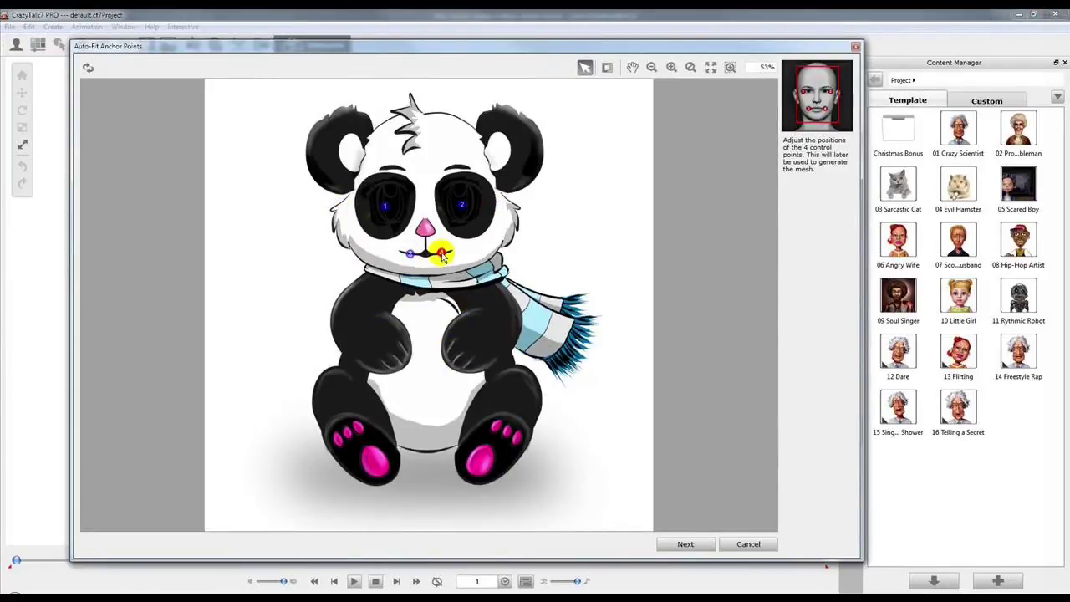
left_click(685, 544)
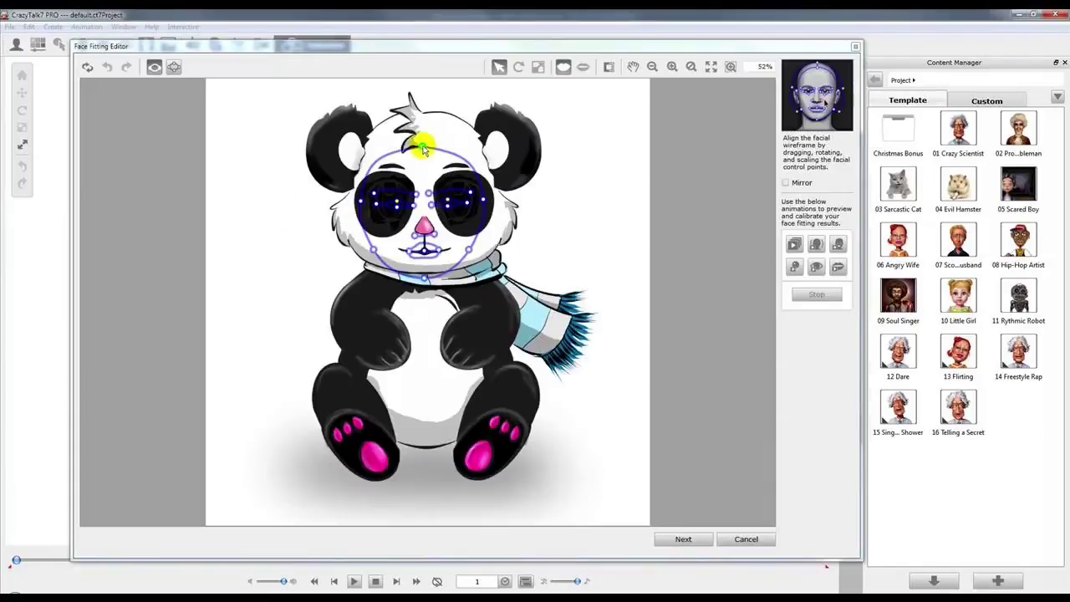
Stretch the face wireframe over the panda's forehead, cheeks, eyebrows, head and jaw
left_click_drag(424, 149, 424, 109)
left_click_drag(485, 201, 515, 202)
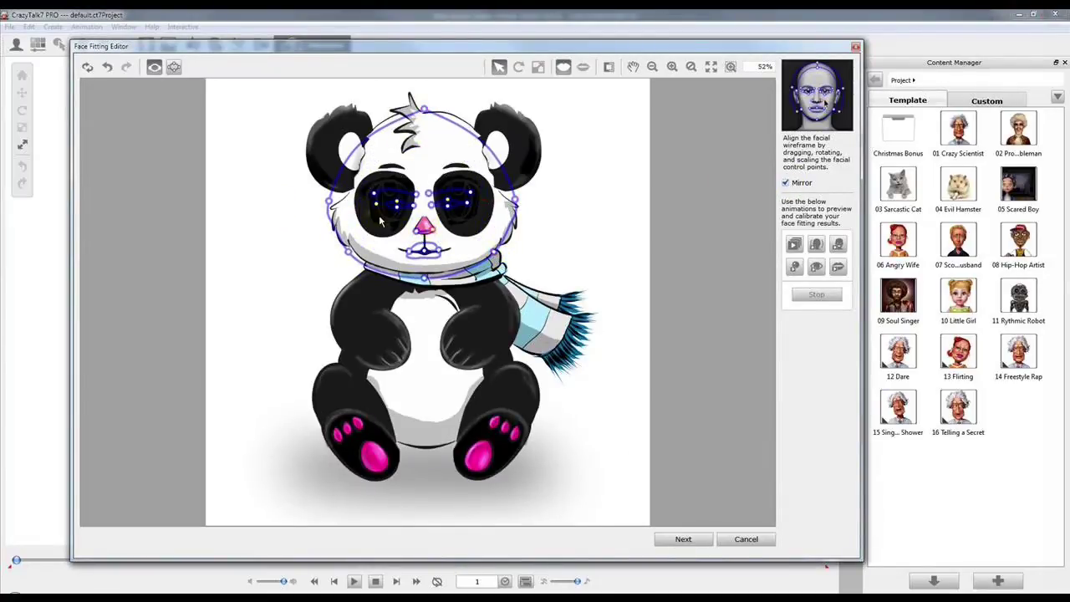
left_click_drag(397, 207, 394, 174)
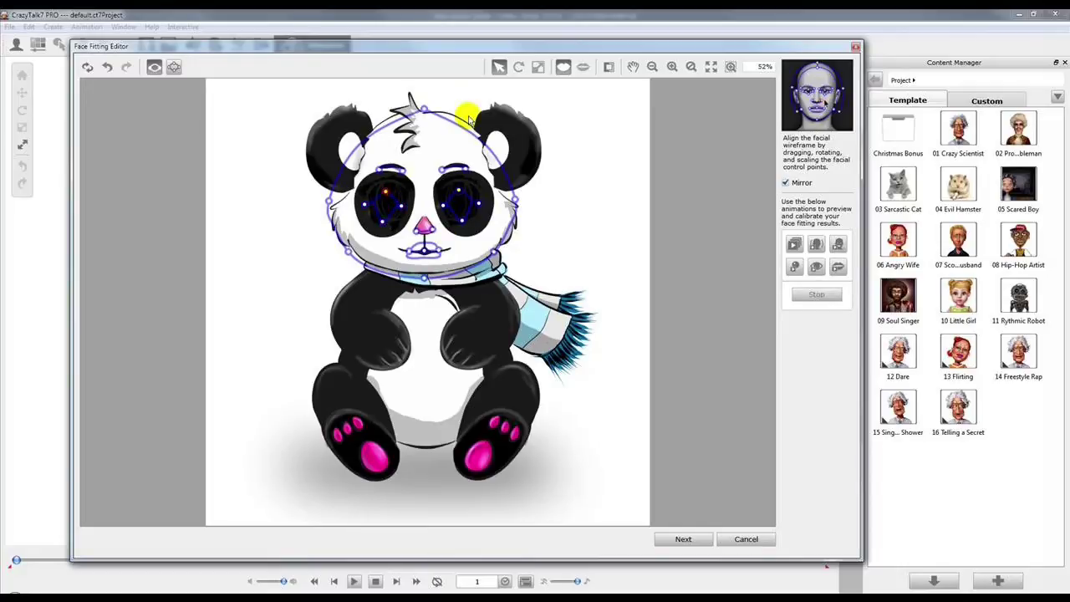
key("Tab")
left_click(675, 67)
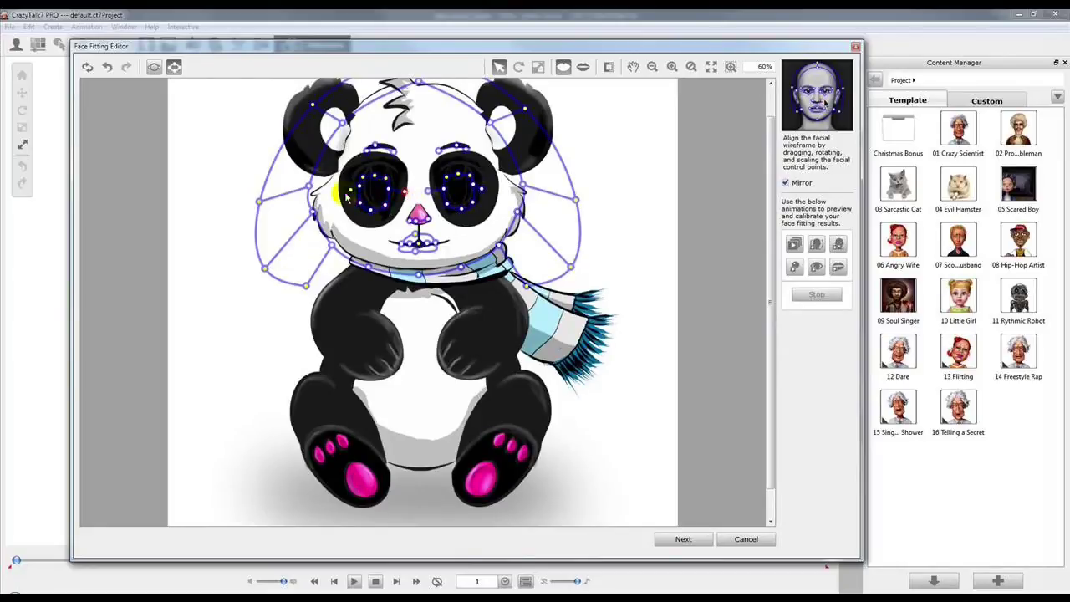
left_click(390, 195)
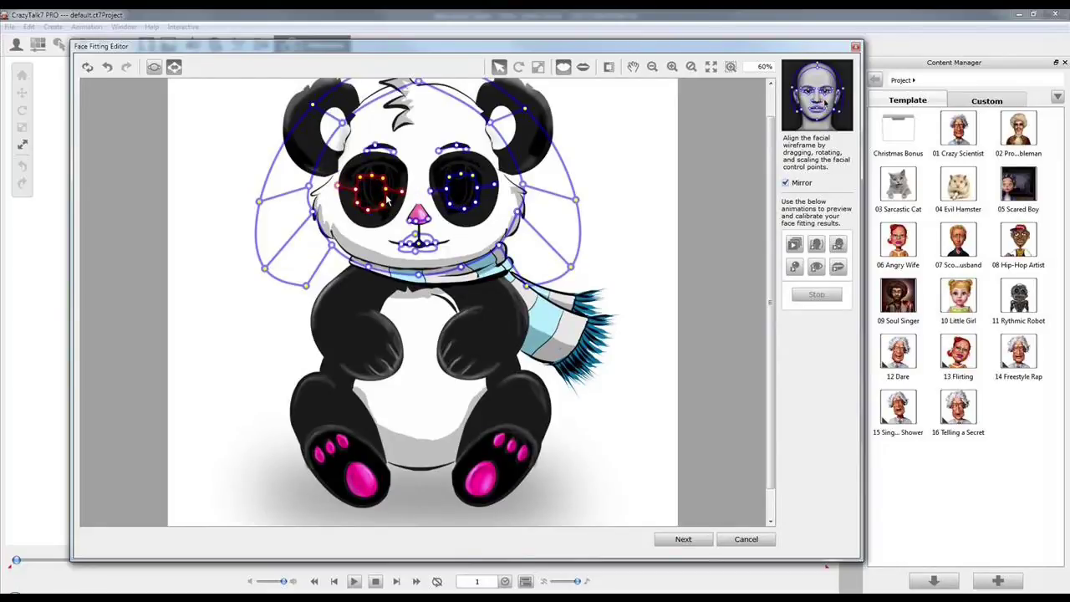
left_click(411, 252)
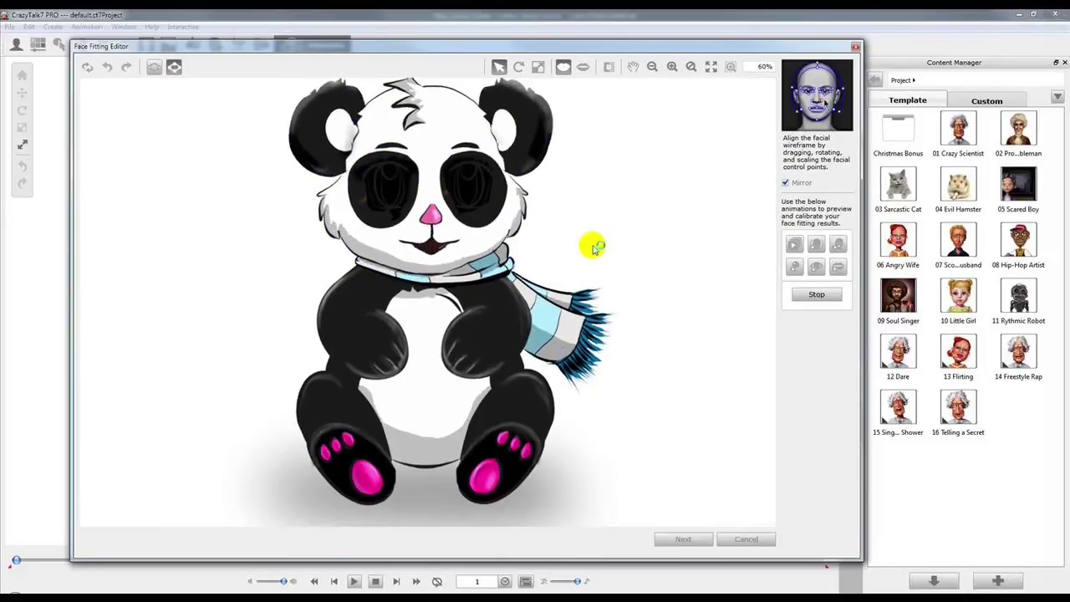
left_click(652, 66)
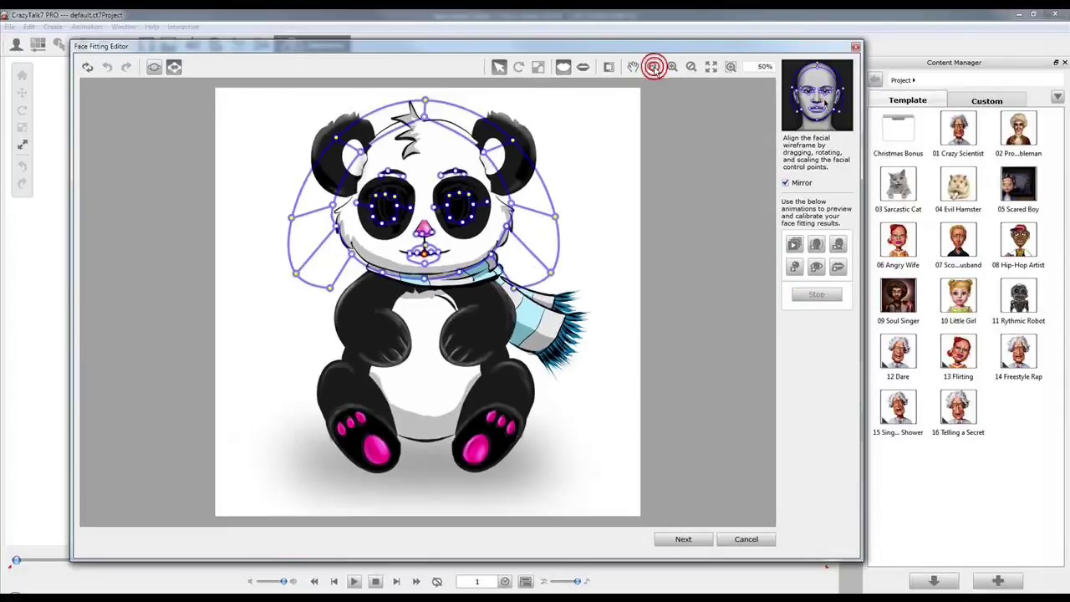
left_click_drag(424, 184, 426, 157)
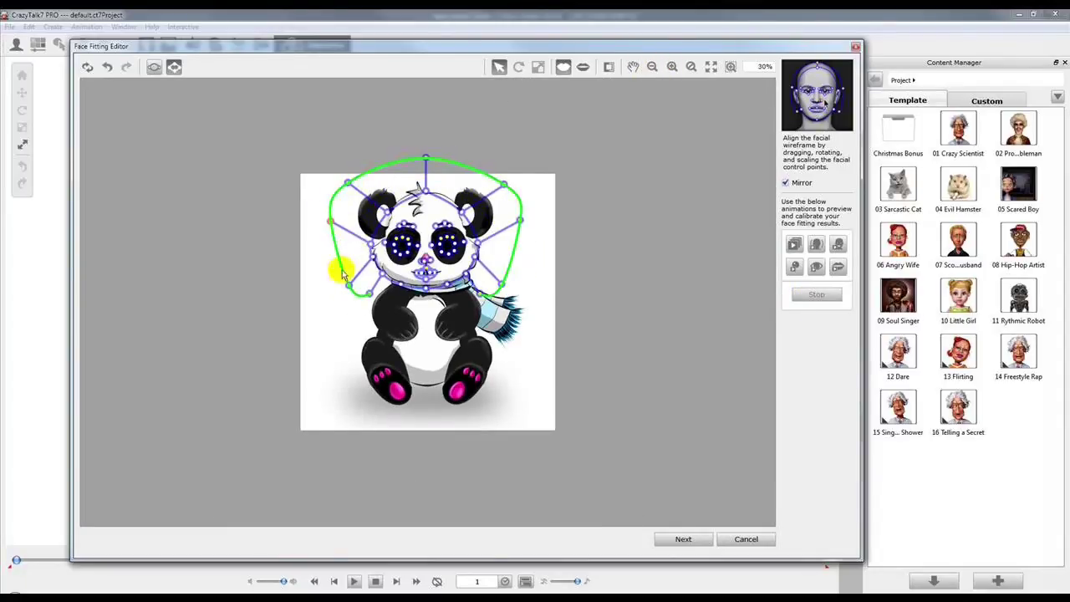
left_click_drag(355, 286, 342, 270)
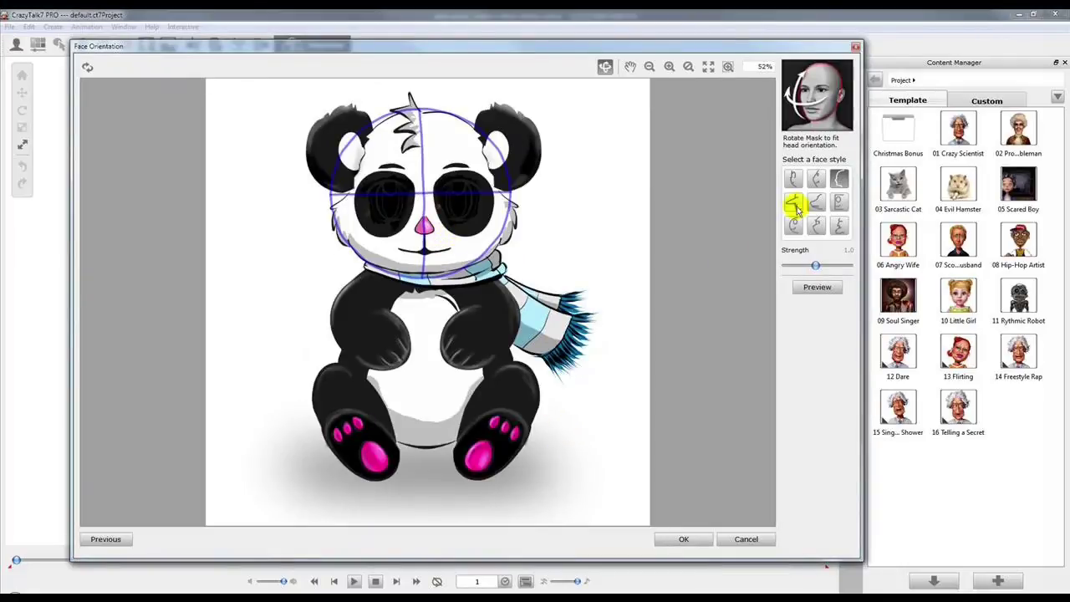
Preview the orientation, set strength to 0.7, choose the bottom-left face style, and accept
left_click(817, 287)
left_click_drag(815, 265, 807, 266)
left_click(792, 225)
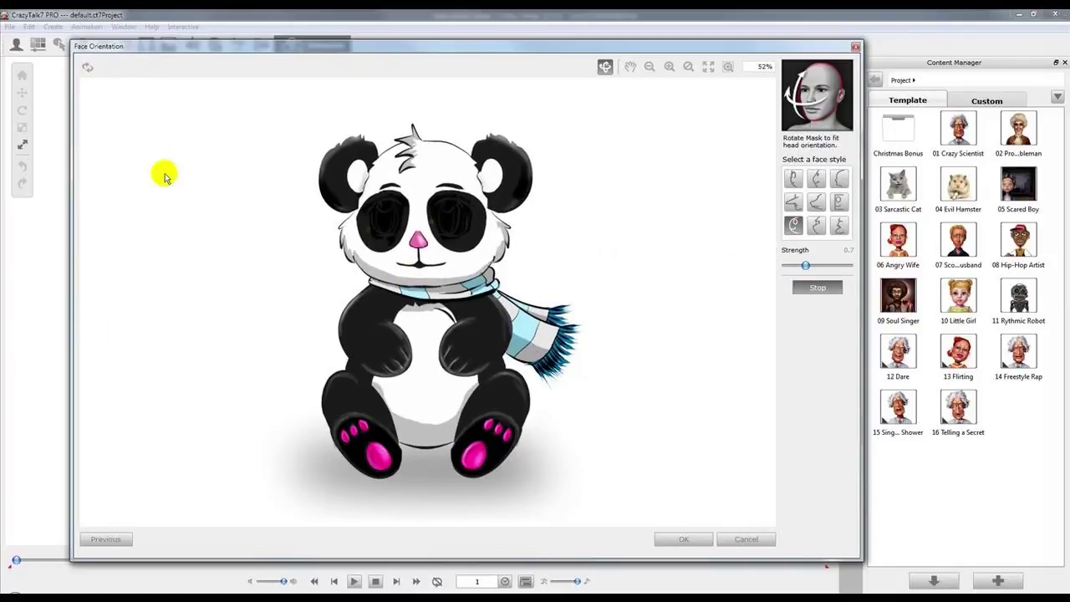
left_click(684, 538)
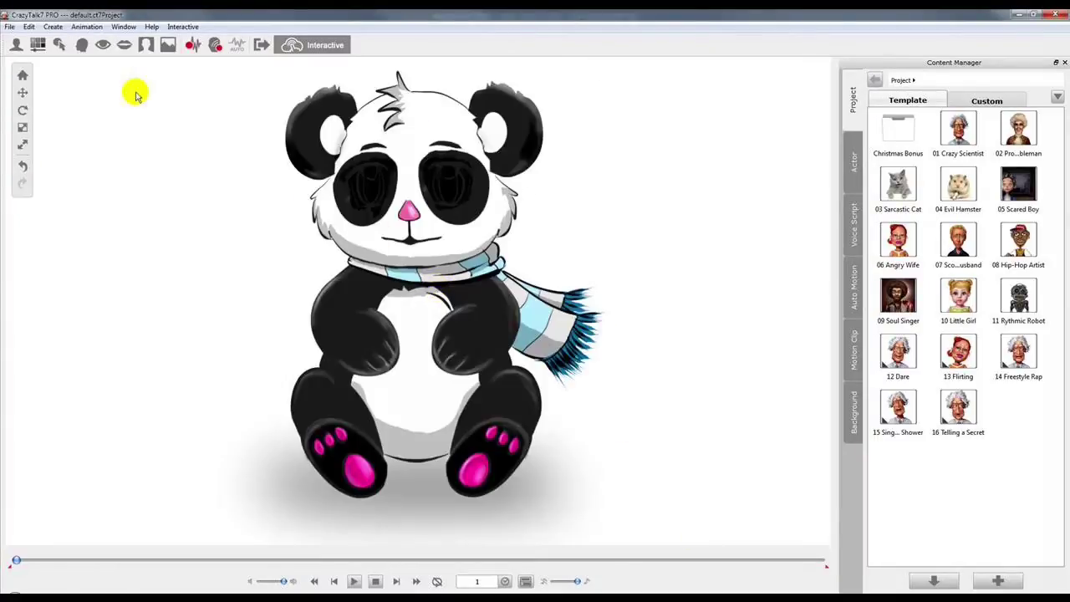
Apply the Anime_10 eye template to the panda
left_click(102, 44)
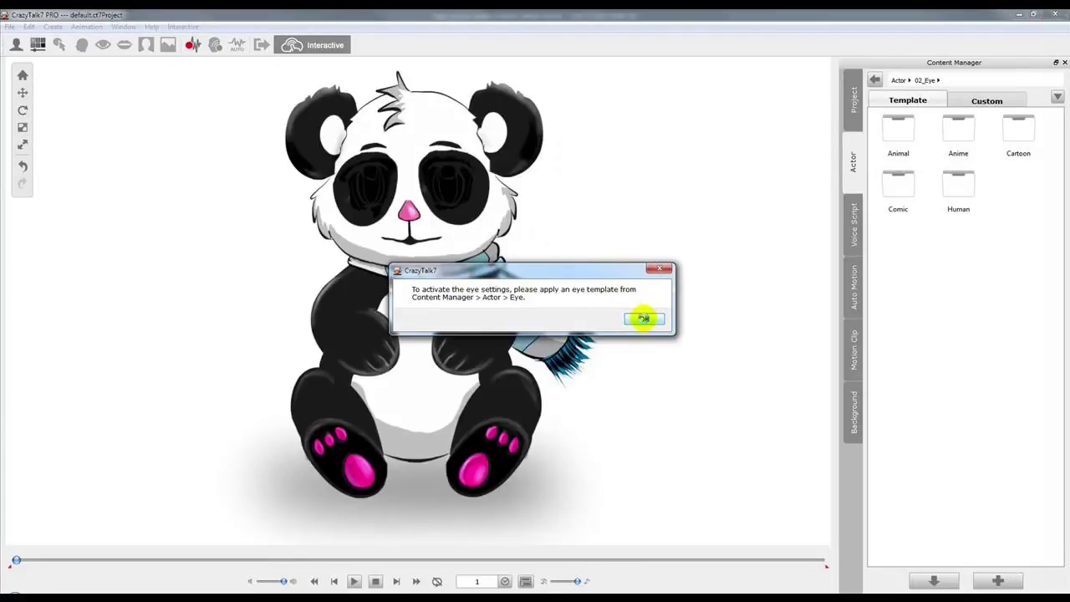
left_click(644, 319)
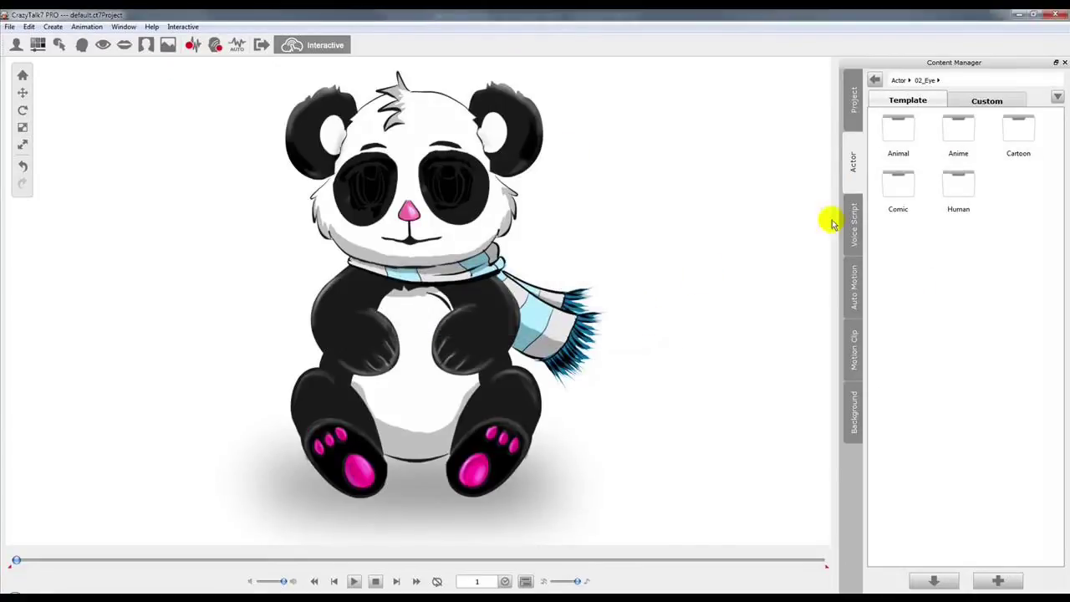
double_click(959, 134)
double_click(1018, 242)
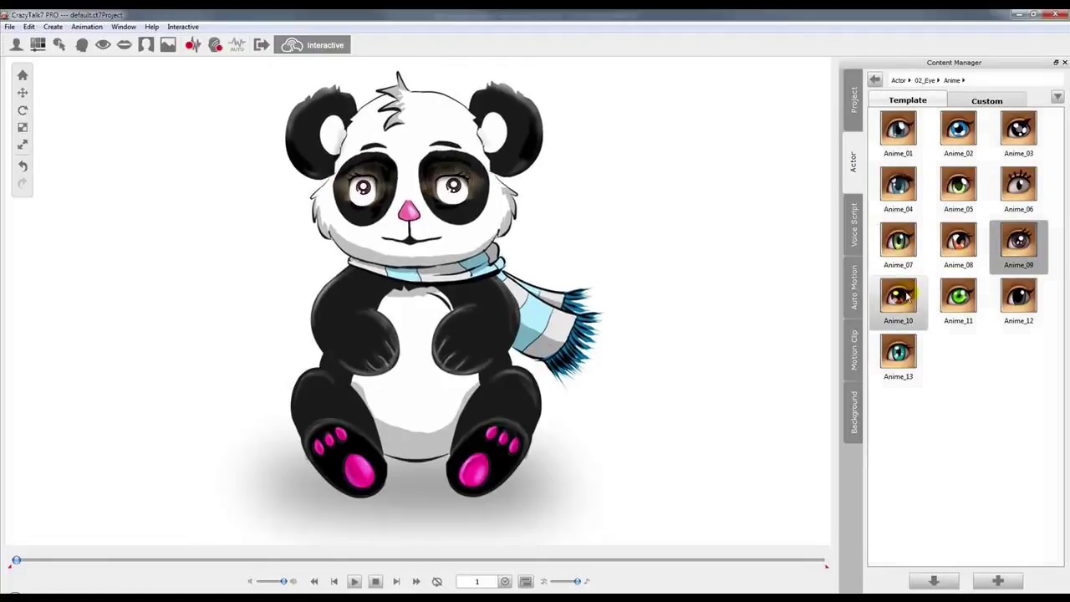
double_click(899, 294)
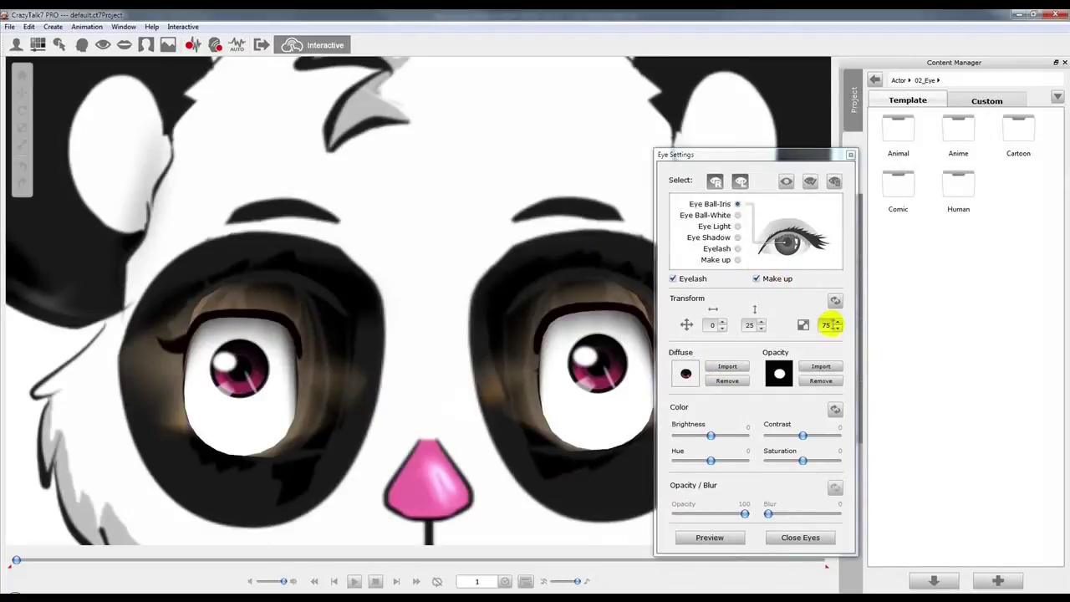
Enlarge the irises and adjust hue, brightness, saturation and contrast to warm brown
left_click(834, 325)
left_click_drag(711, 461, 717, 461)
left_click_drag(803, 461, 805, 461)
left_click_drag(711, 436, 707, 436)
left_click_drag(715, 461, 720, 460)
left_click_drag(803, 435, 808, 436)
left_click(837, 323)
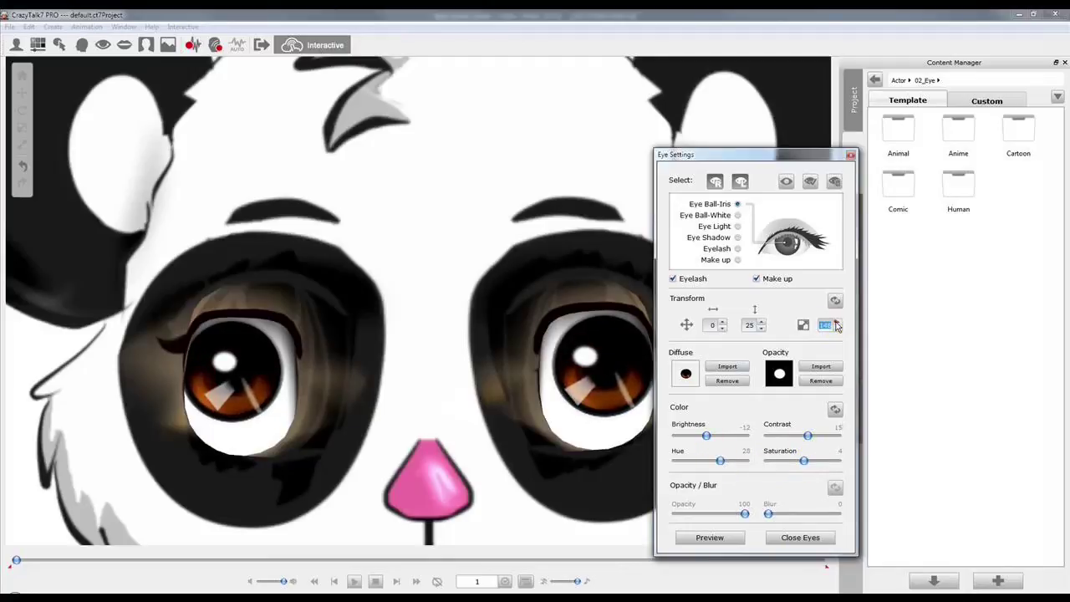
left_click(717, 536)
Turn off eye makeup and eyelashes, close eye settings, and open the voice script library
left_click(738, 259)
left_click(757, 278)
left_click(738, 248)
left_click(674, 279)
left_click(850, 155)
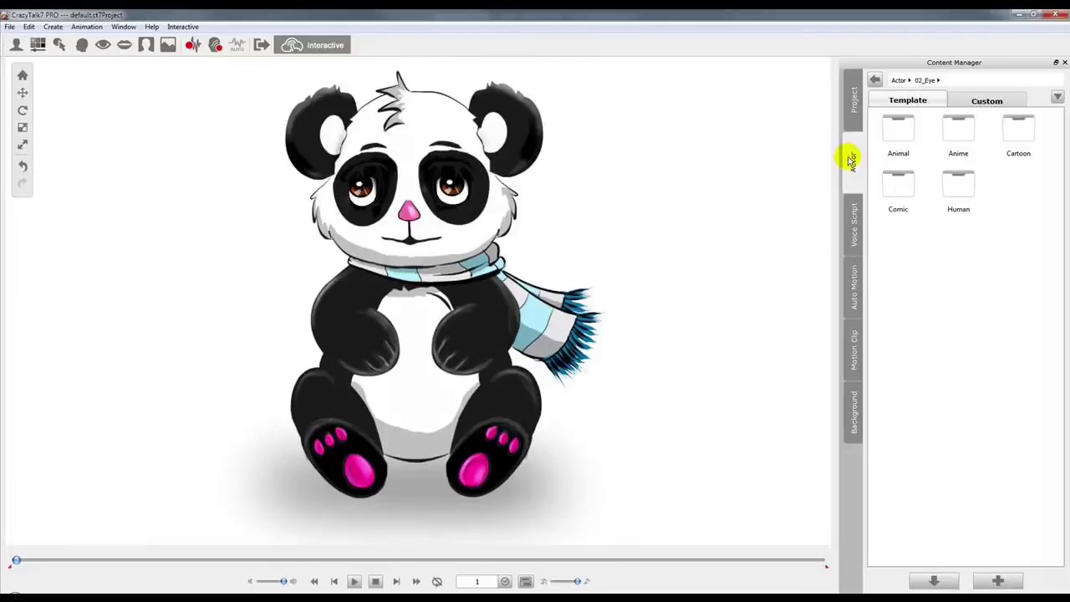
left_click(853, 230)
Apply the Rap practice clip as the panda's voice with the default auto motion
double_click(898, 129)
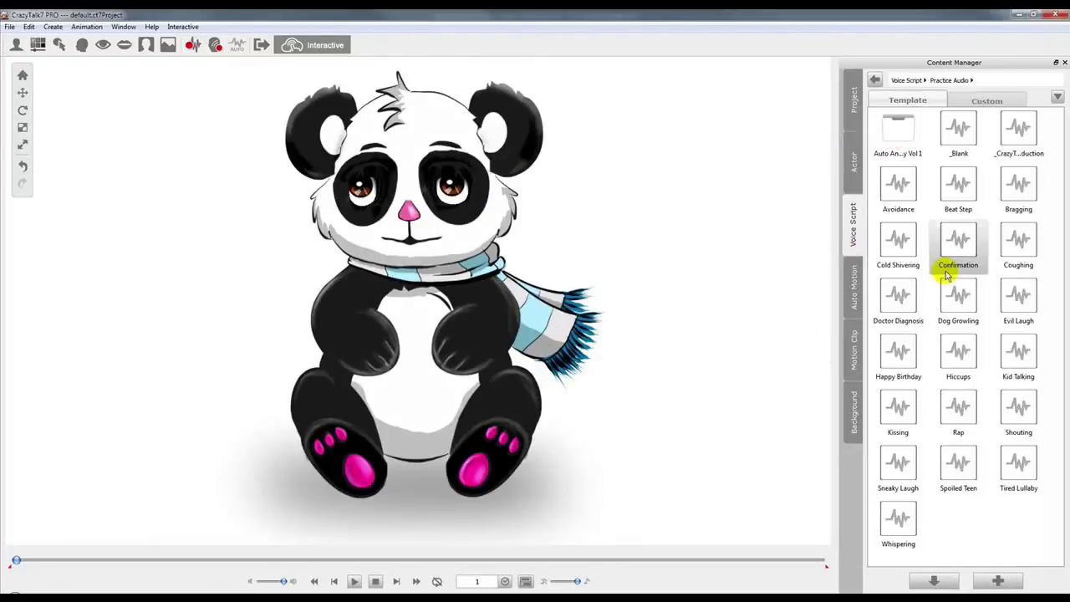
double_click(958, 408)
left_click(585, 336)
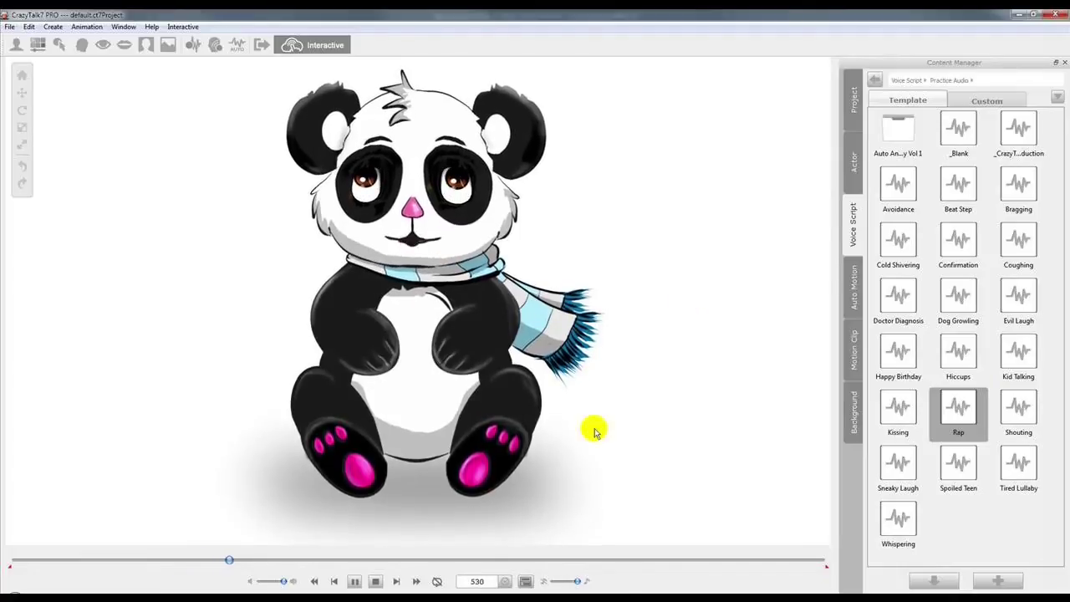
Apply the 30_Comic F teeth, raise them in the mouth, then play and stop the animation
left_click(643, 323)
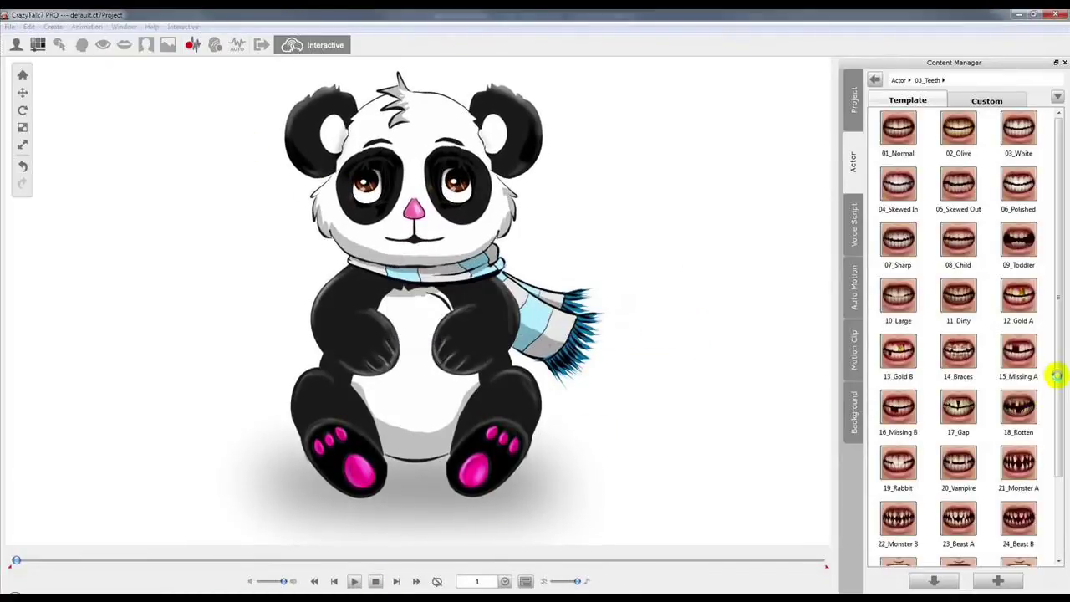
double_click(999, 536)
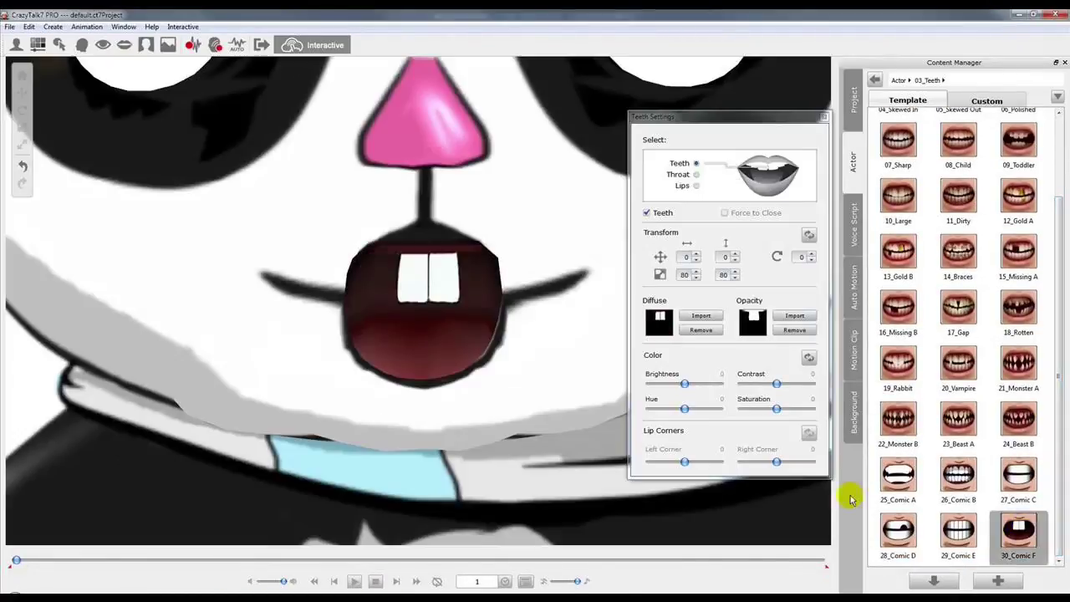
left_click(736, 254)
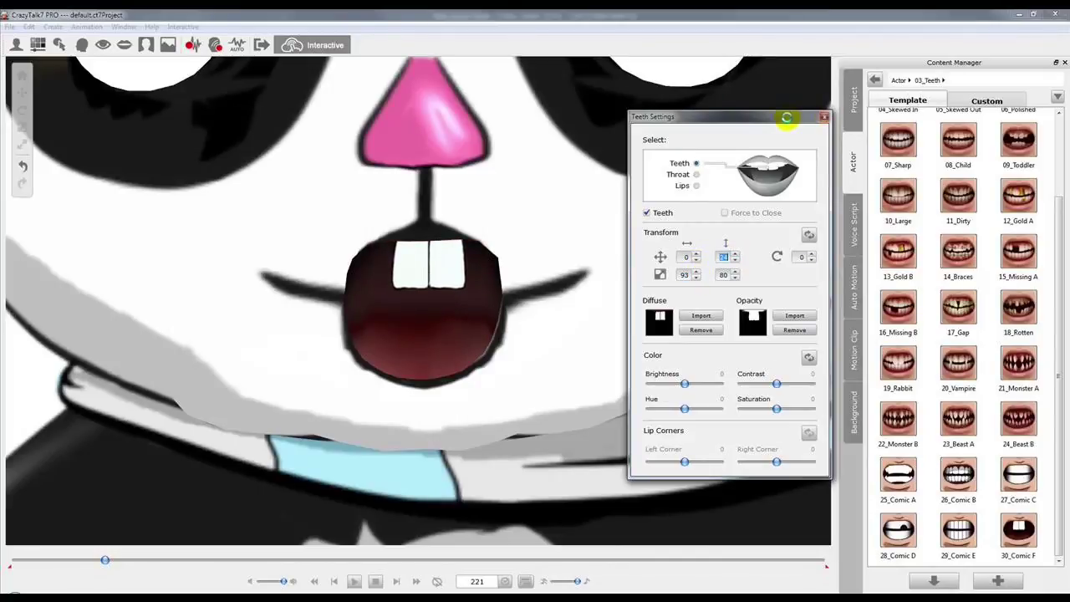
left_click(823, 116)
left_click(354, 581)
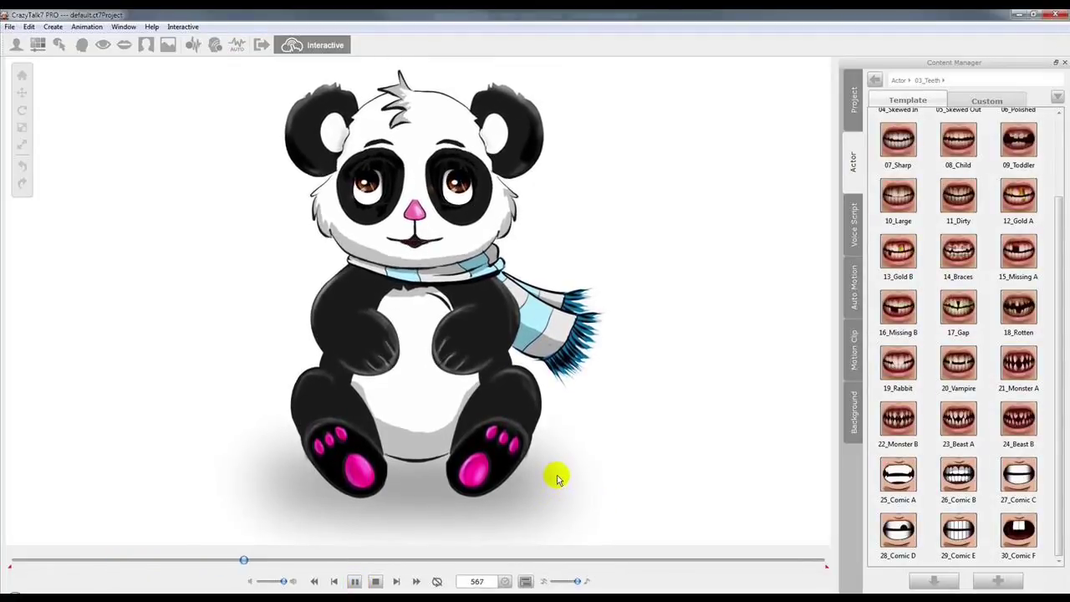
key("space")
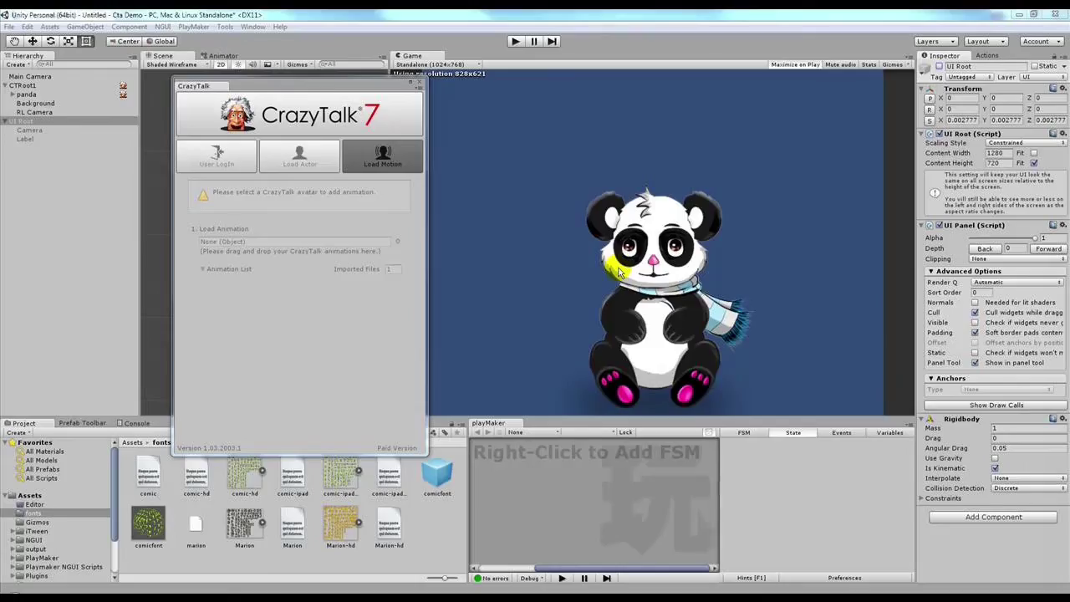
Select CTRoot1 and the panda object, then enable Preview mouse look at
left_click(22, 86)
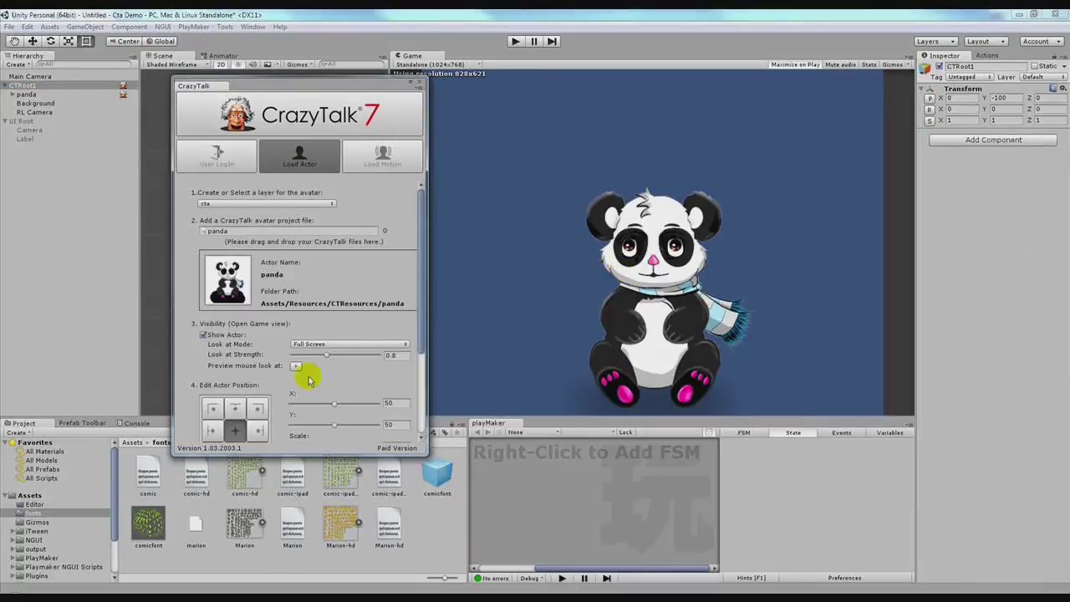
left_click(296, 366)
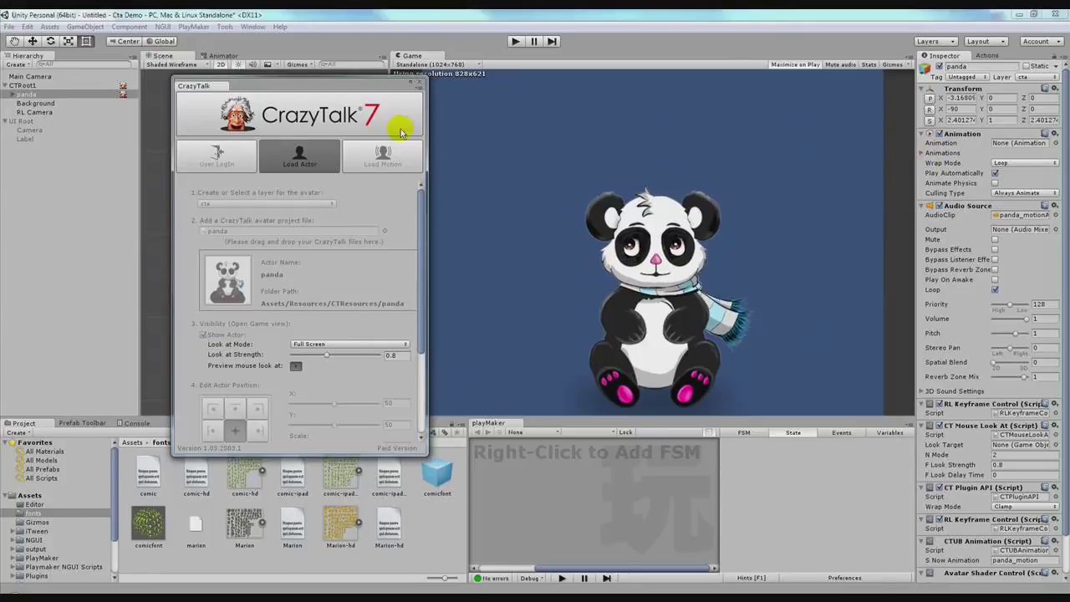
left_click(296, 366)
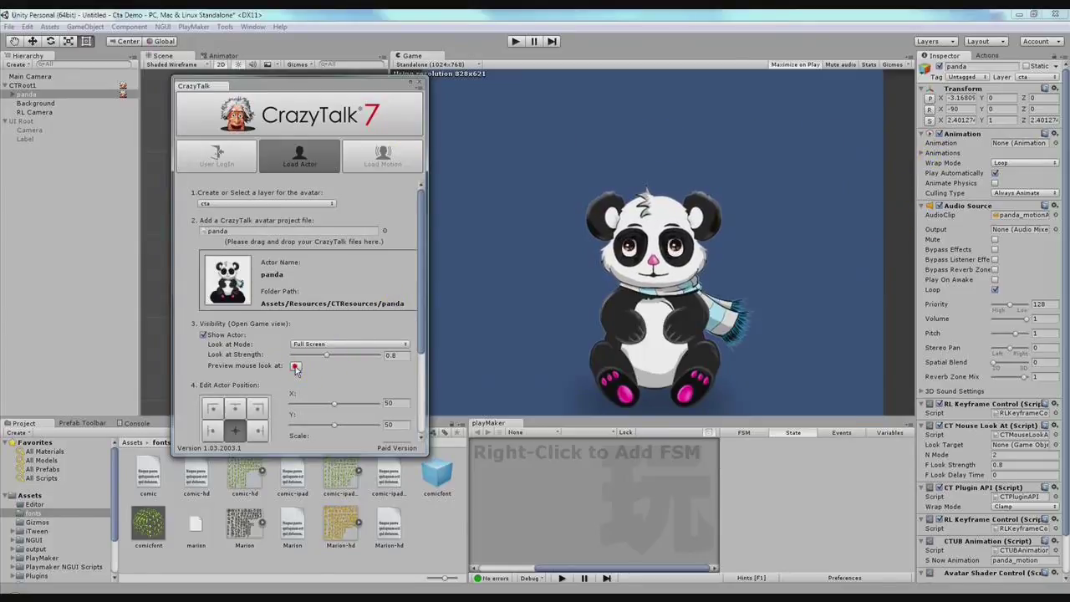
Enable UI Root to show the 'My Panda want to be a Polar Bear' title, then reselect the panda
left_click(378, 156)
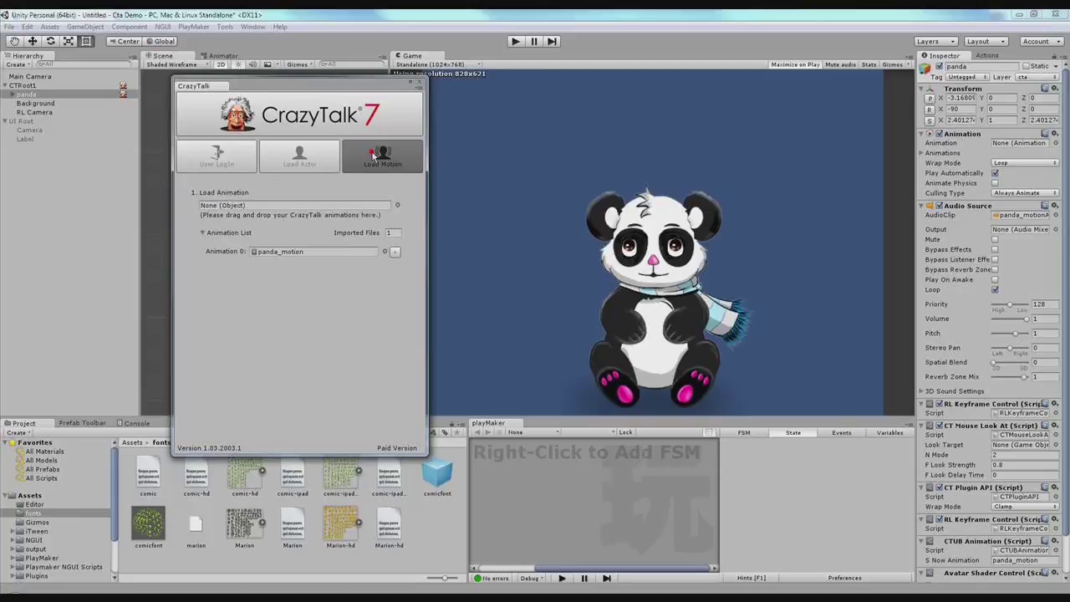
left_click(21, 122)
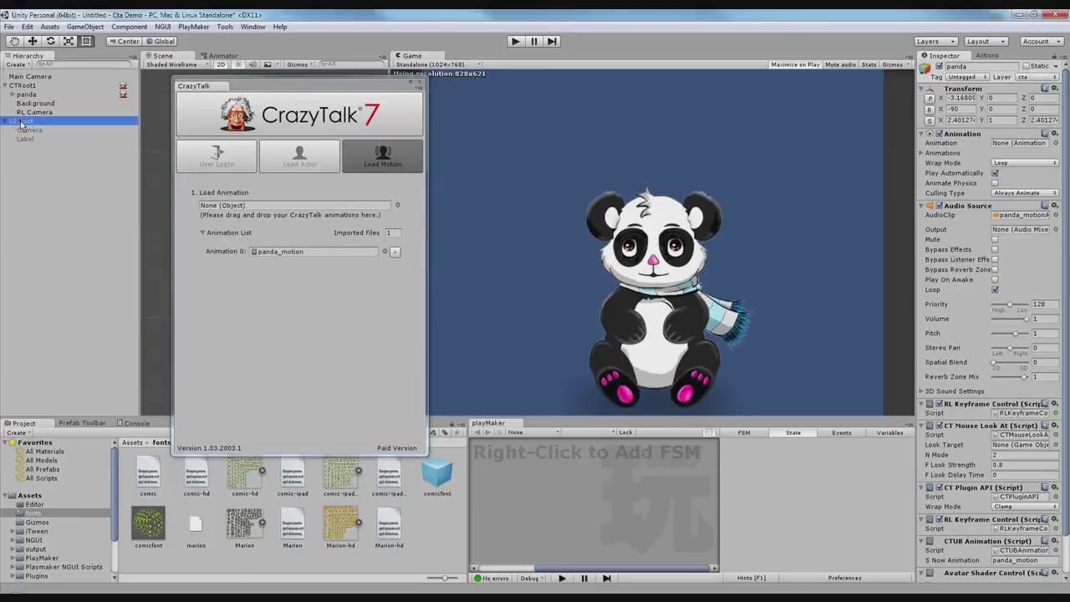
left_click(939, 67)
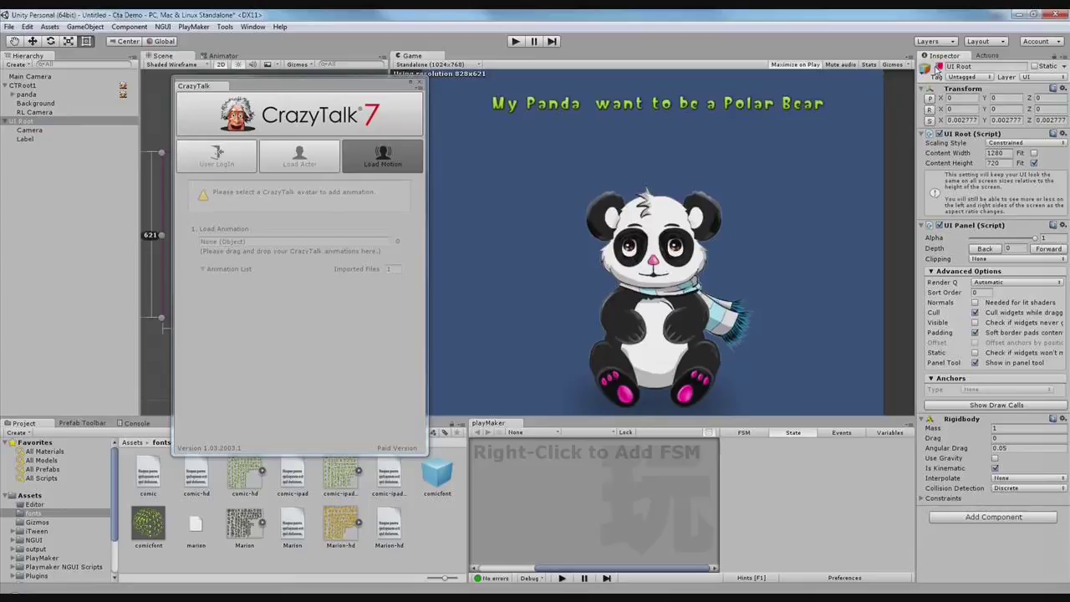
left_click(25, 86)
left_click(397, 252)
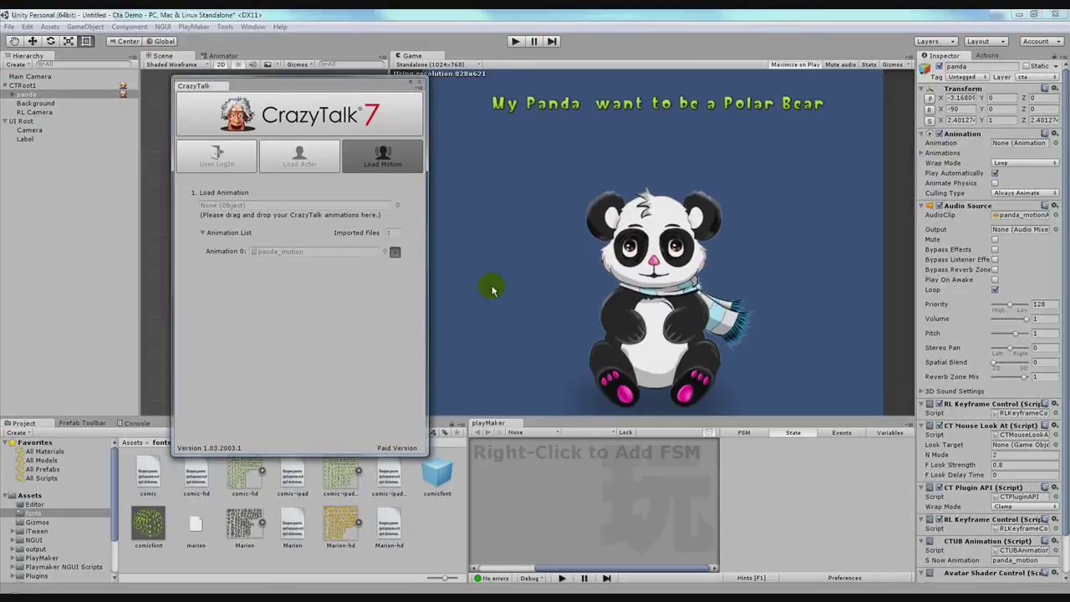